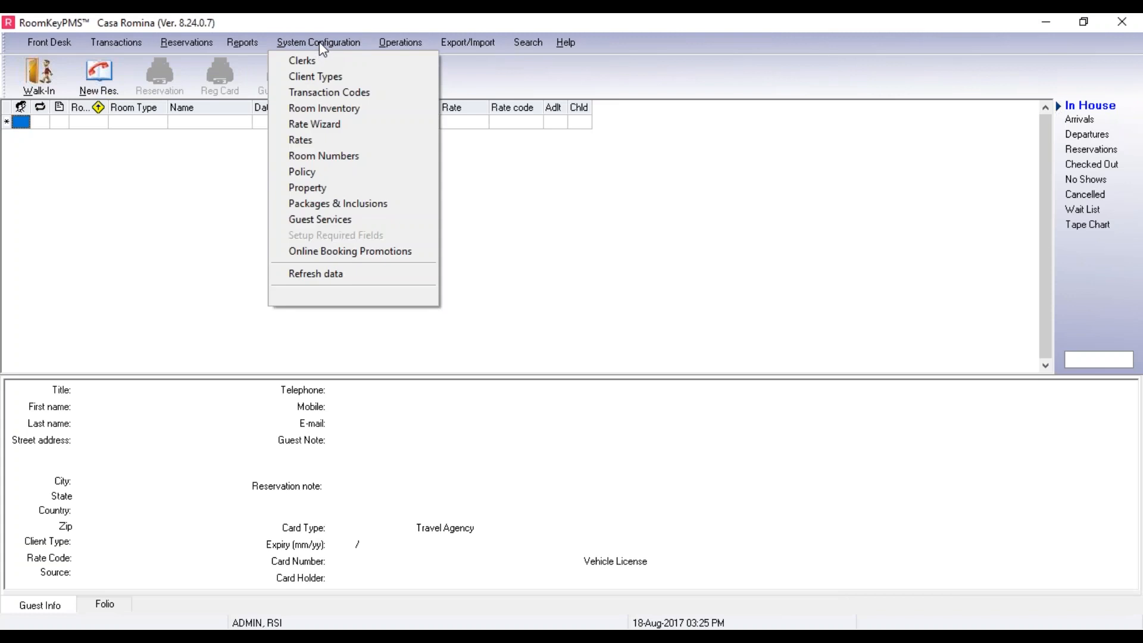
Examine the Package Base Rate's client types under Hotel Direct and Hotel Website in the Rate Wizard.
left_click(324, 124)
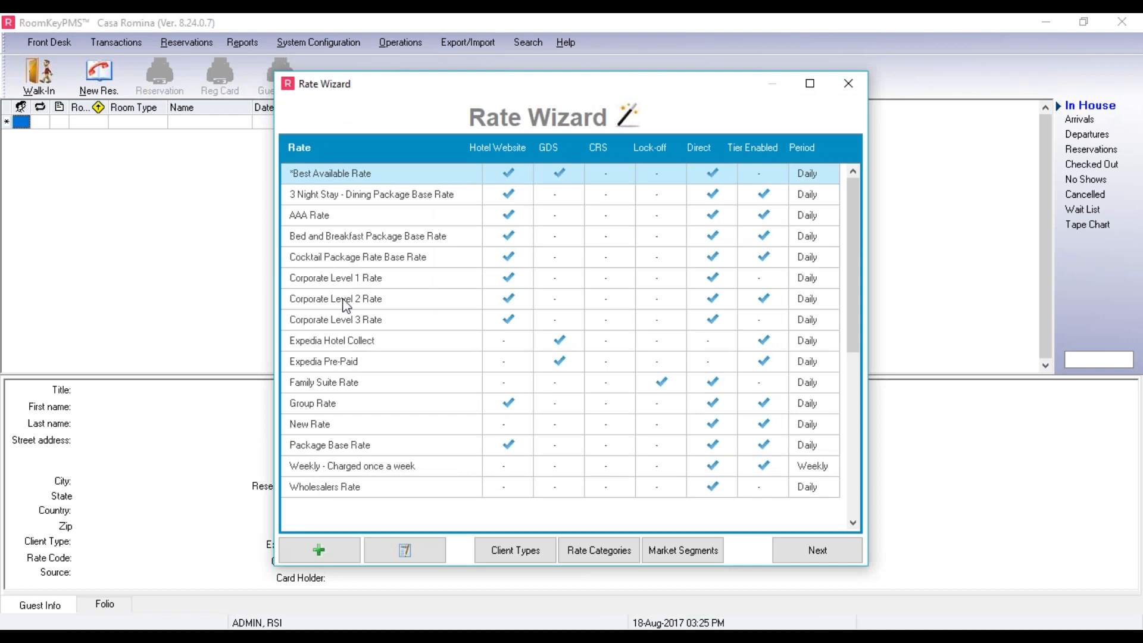
left_click(367, 446)
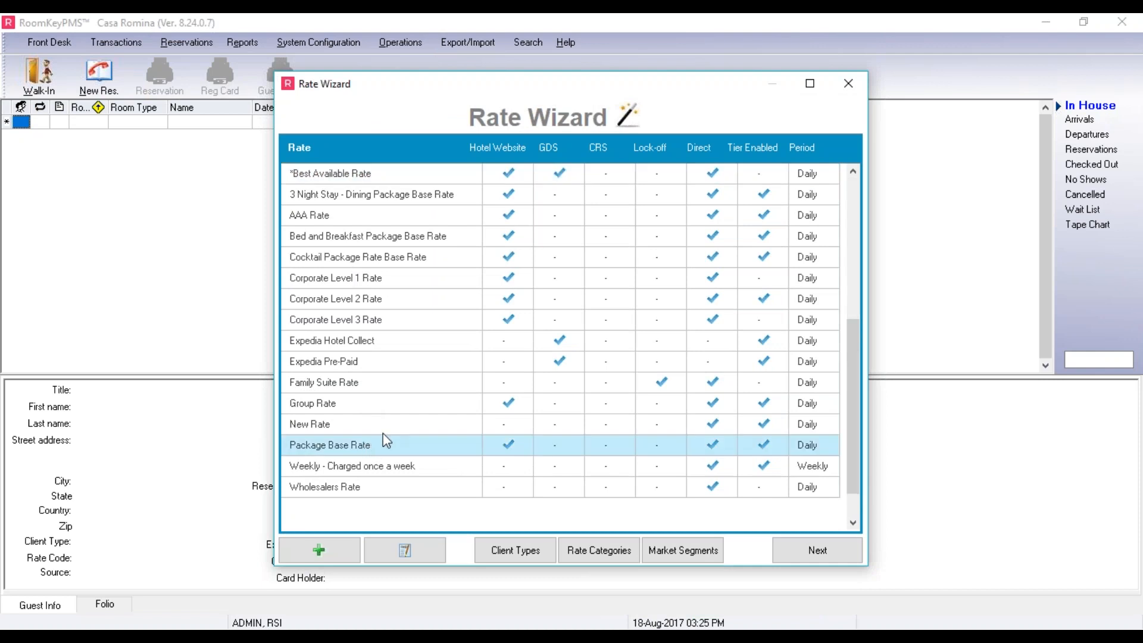
left_click(387, 543)
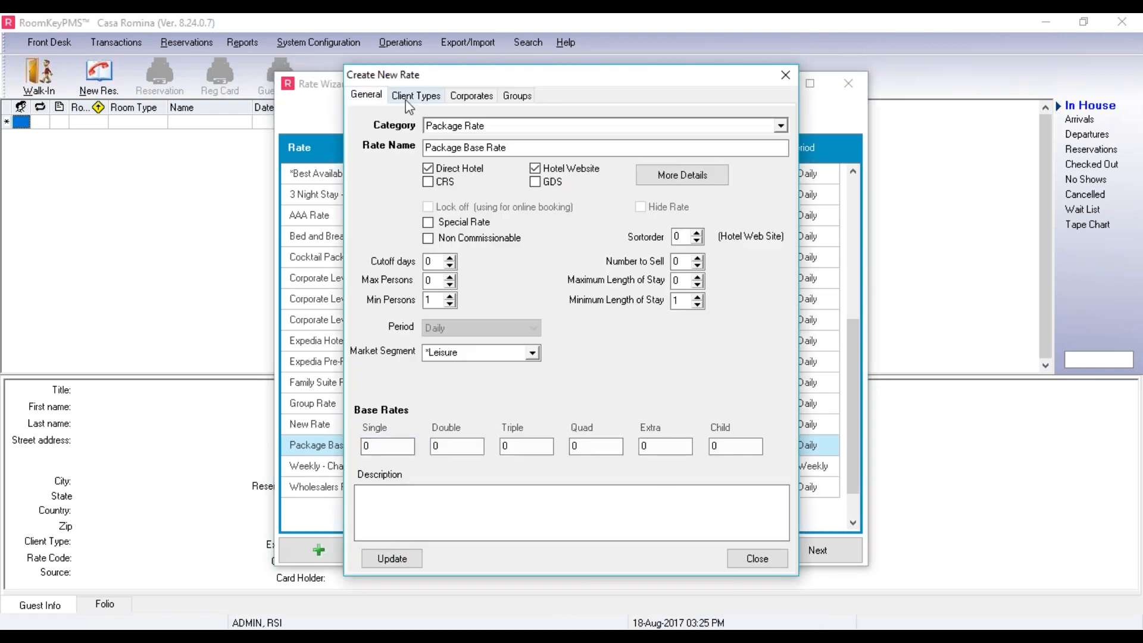
left_click(409, 100)
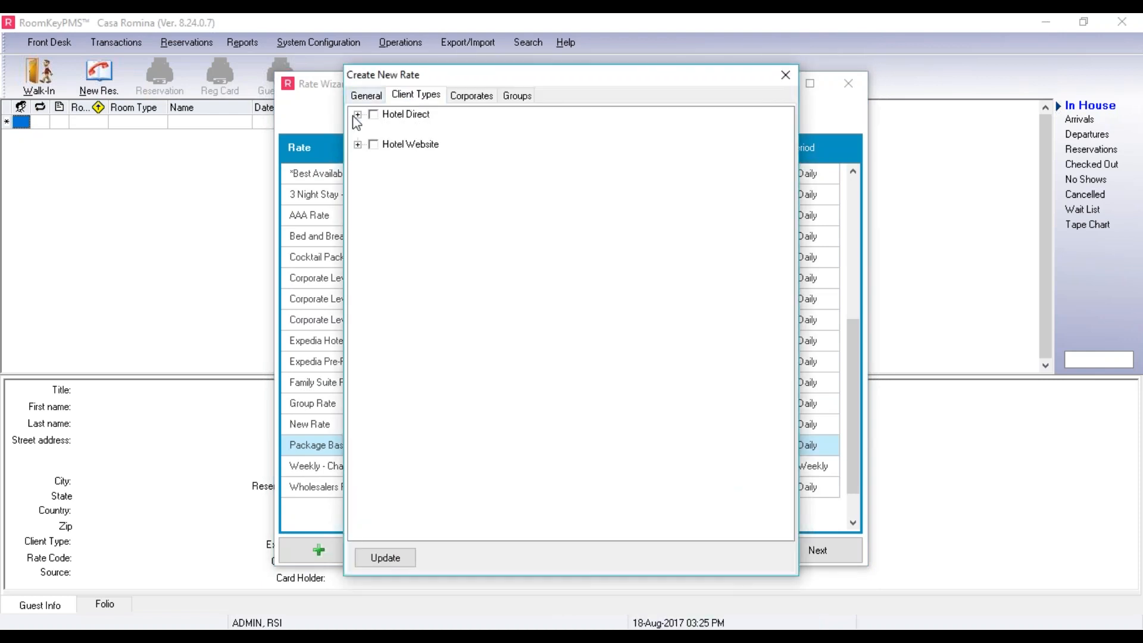
left_click(358, 115)
left_click(358, 248)
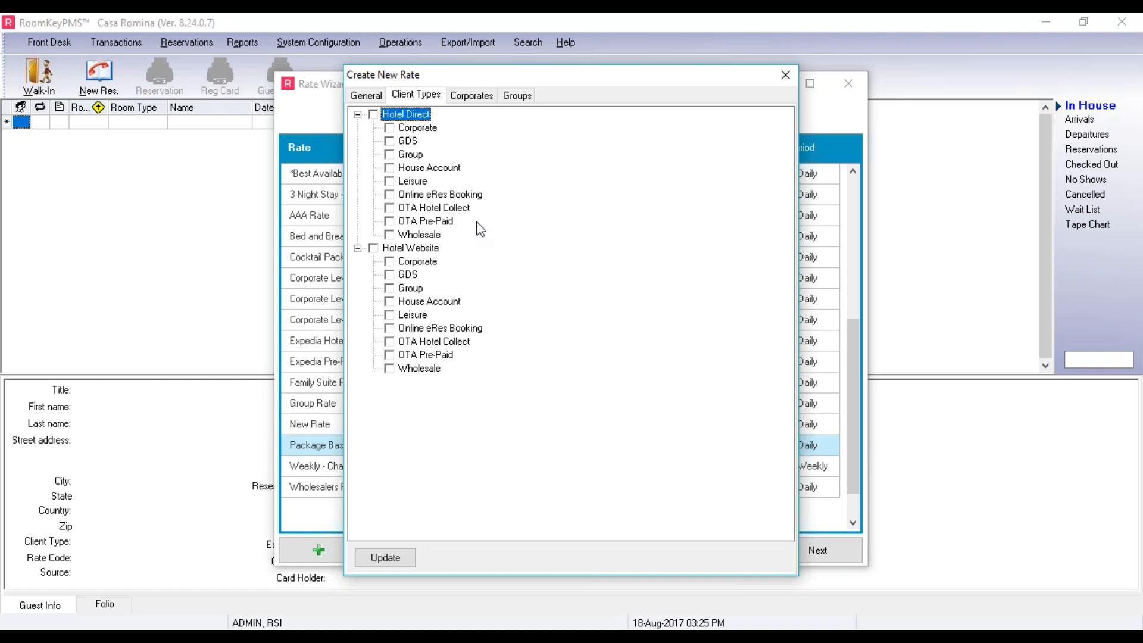
left_click(786, 75)
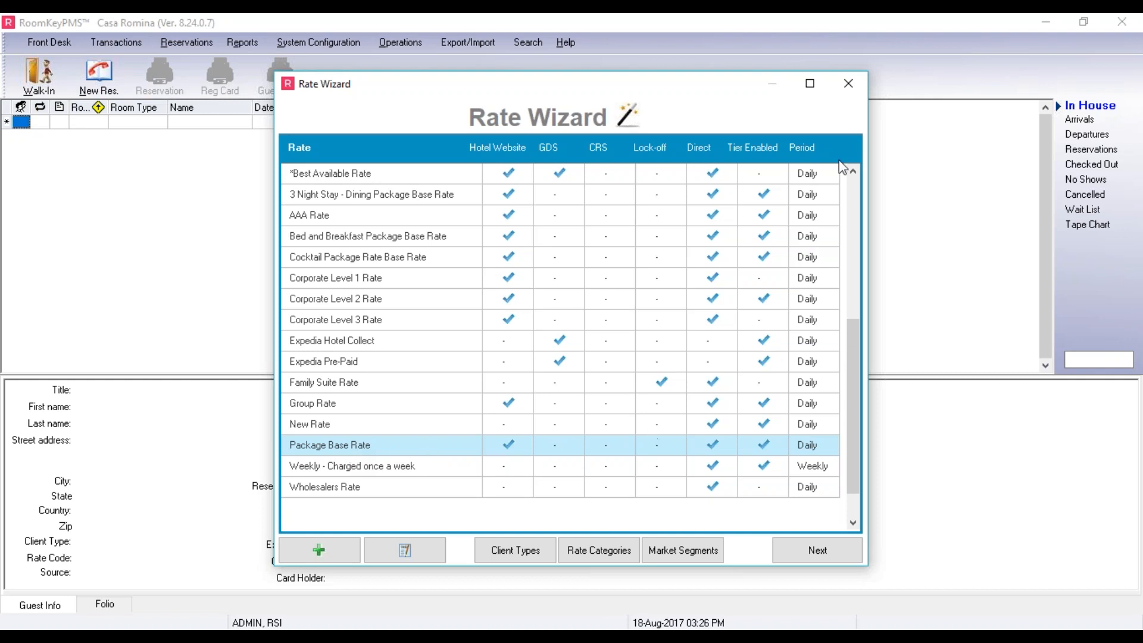
left_click(848, 84)
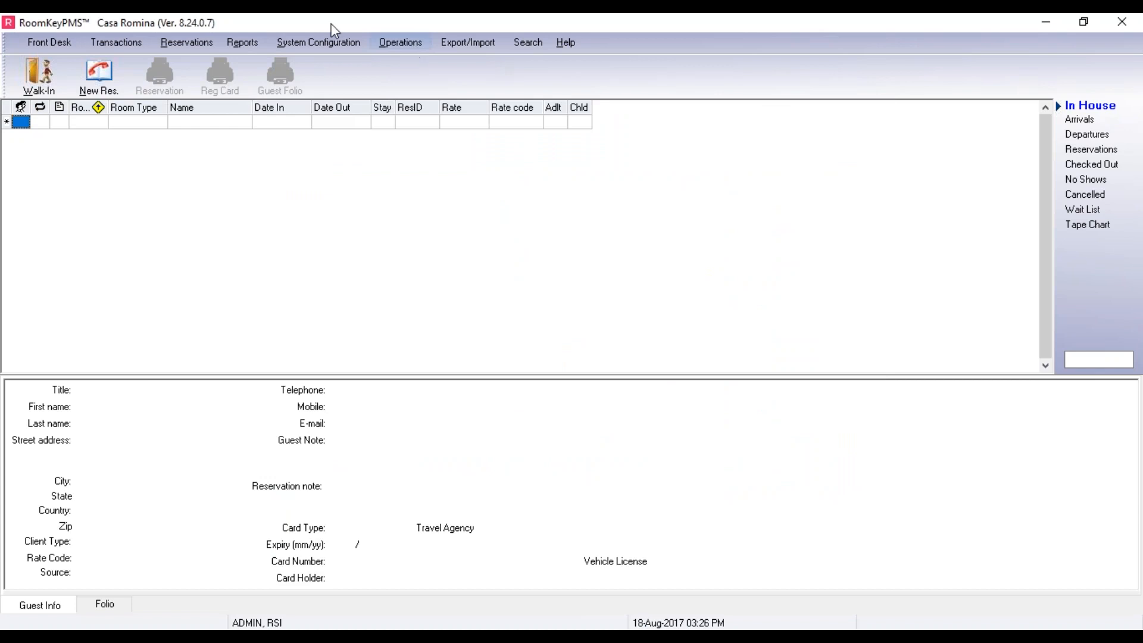
Add a new package in Packages & Inclusions with short name HNY-PK and name Honeymoon Package.
left_click(310, 41)
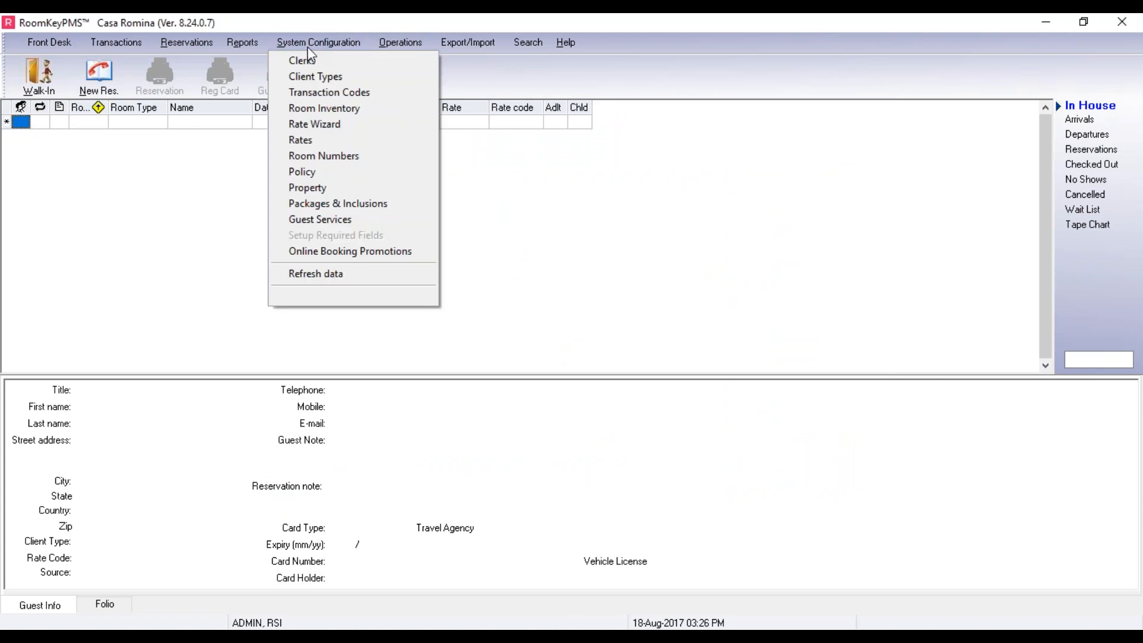
left_click(315, 204)
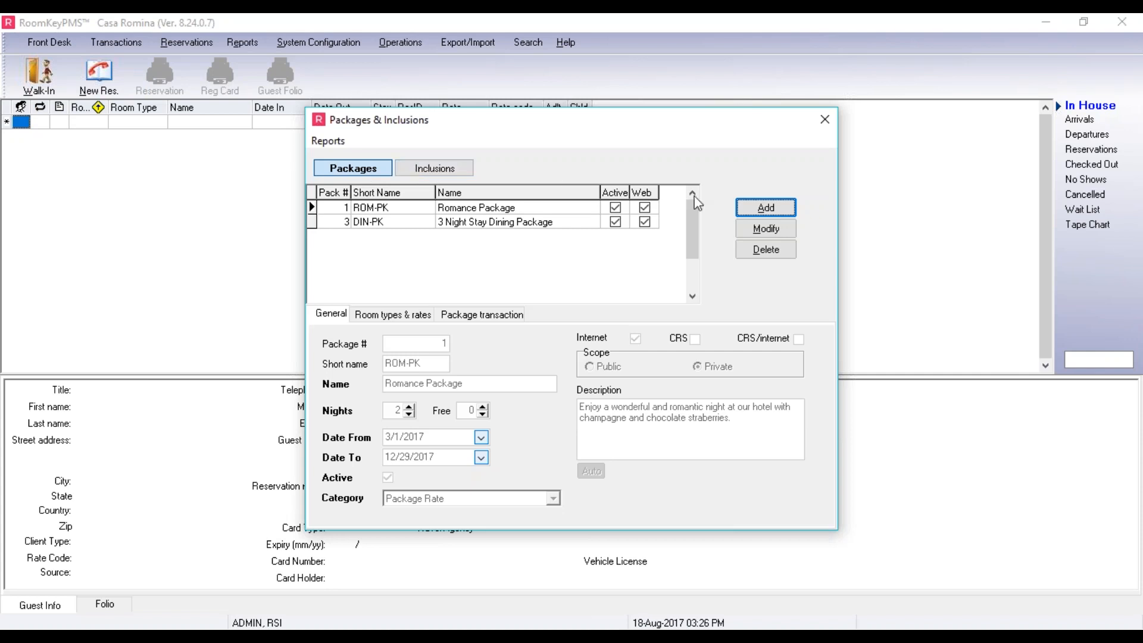
left_click(766, 207)
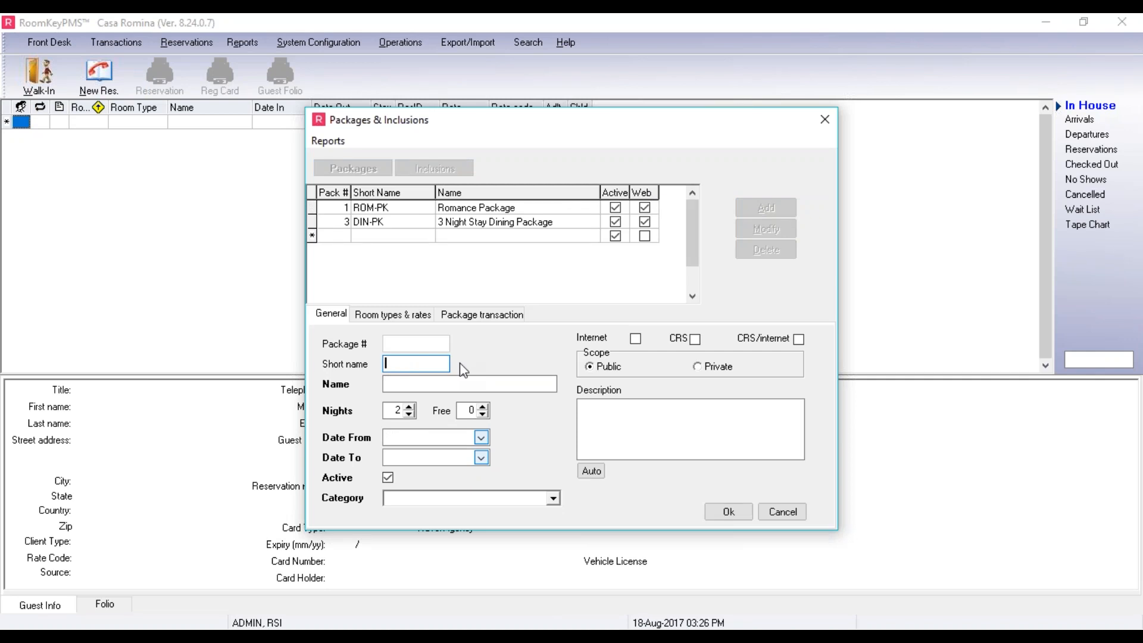
type("HNY-PK")
key("Tab")
type("Honeymoon Package")
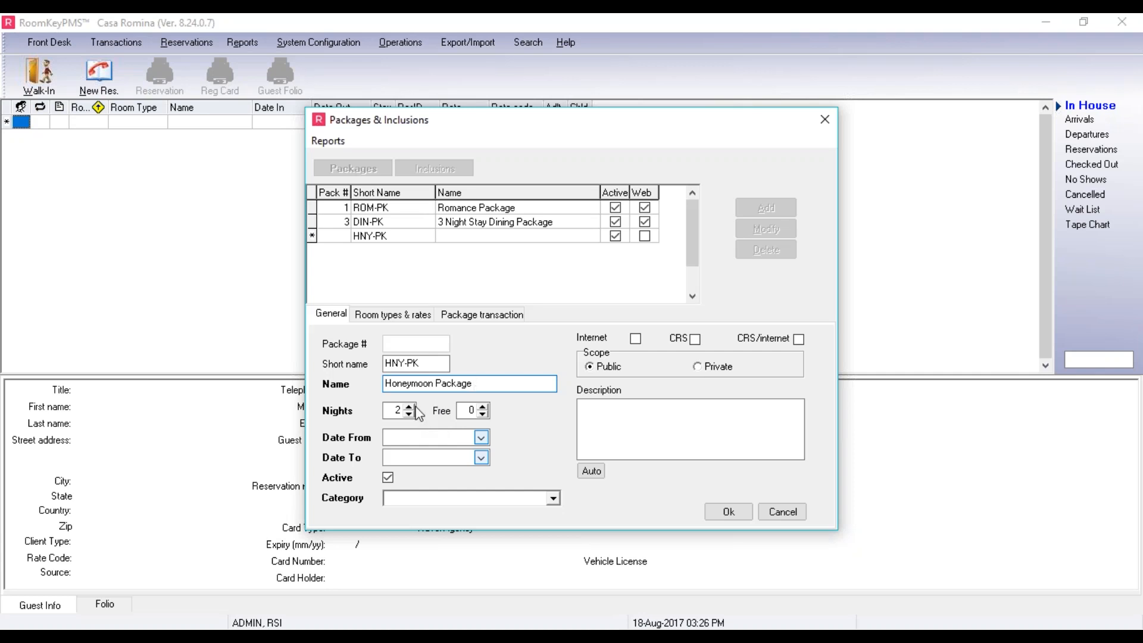
Set the package to 3 nights, valid from 8/18/2017 to 12/31/2017.
left_click(409, 406)
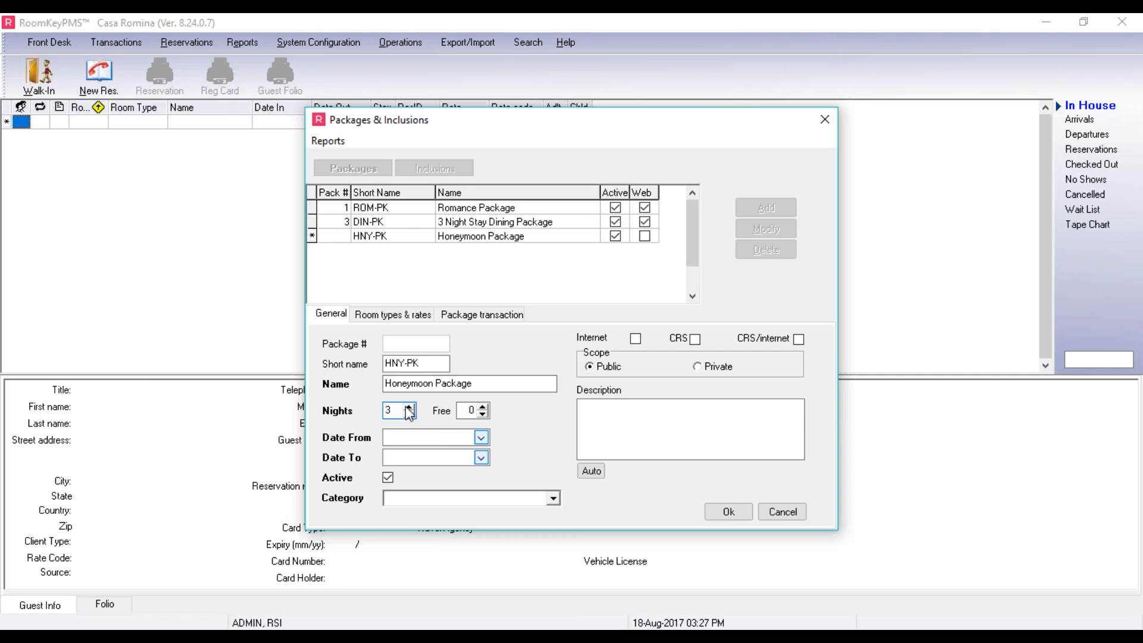
left_click(481, 438)
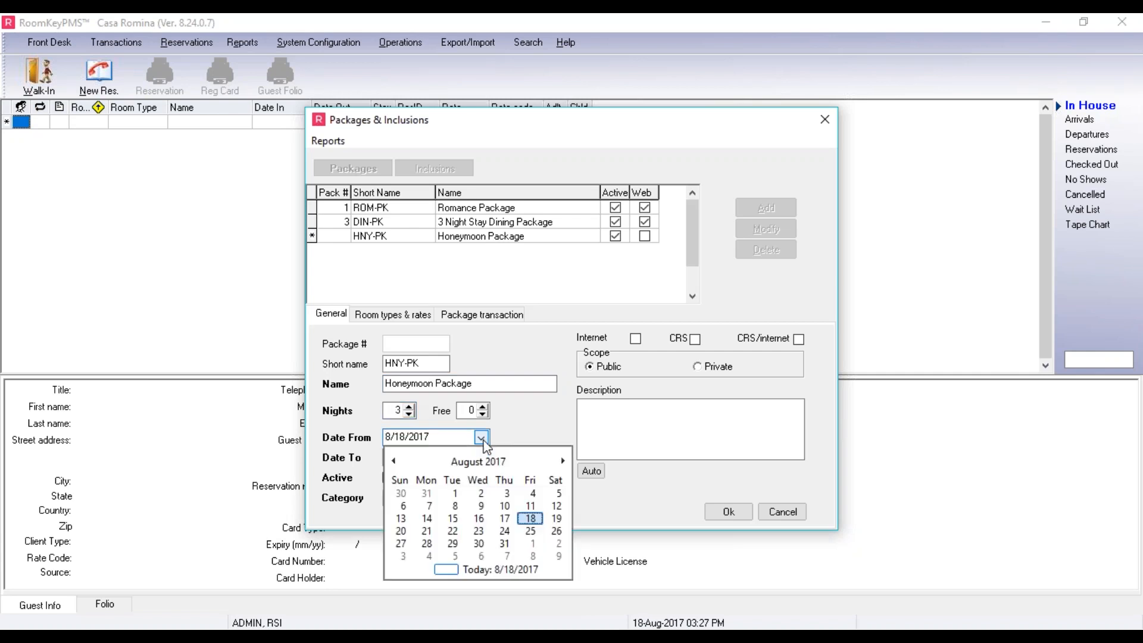
left_click(531, 520)
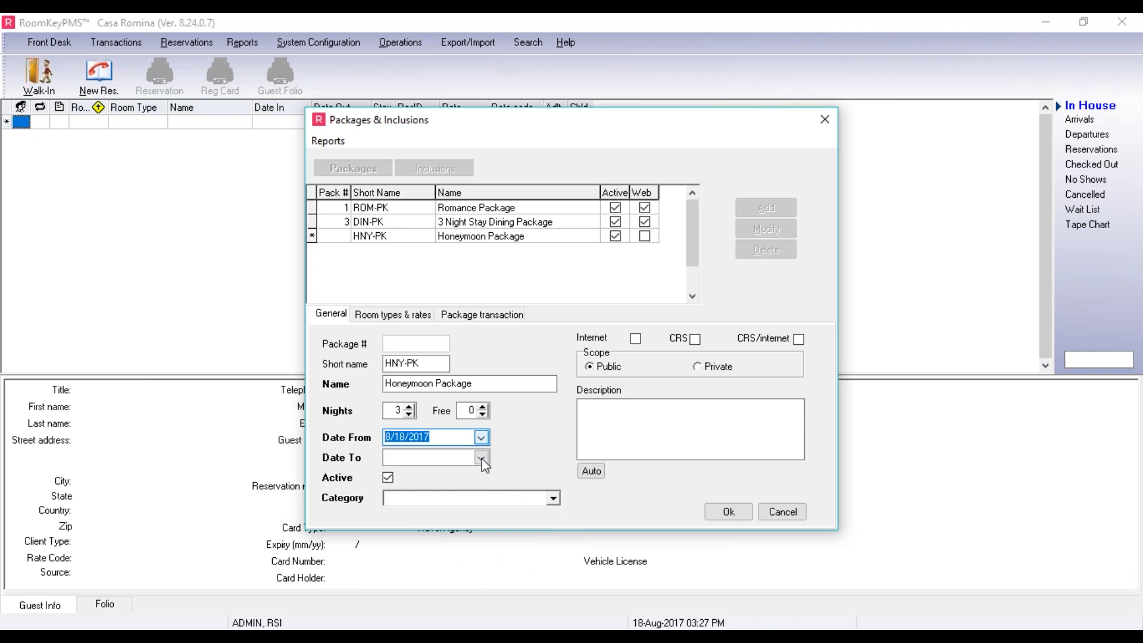
left_click(481, 458)
left_click(564, 482)
left_click(563, 481)
left_click(564, 481)
left_click(563, 481)
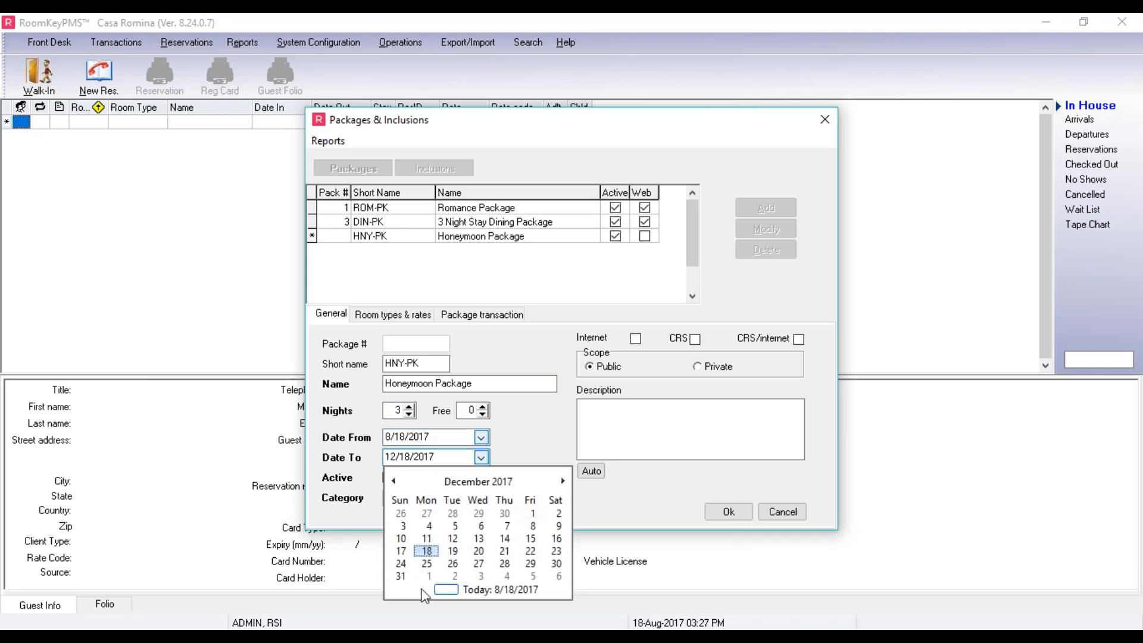
left_click(401, 576)
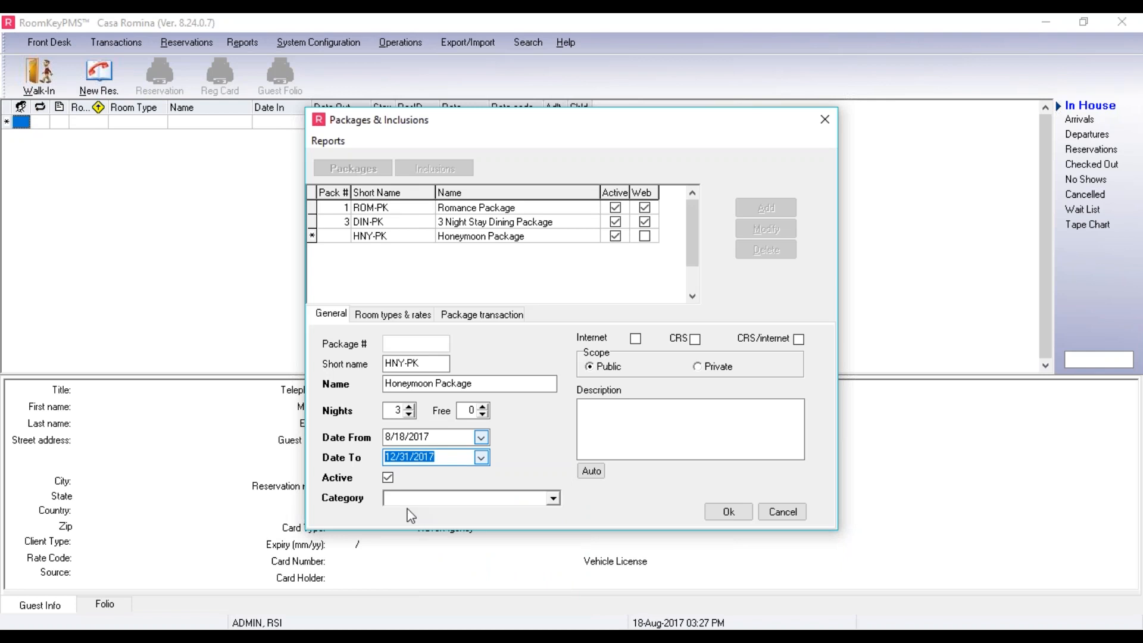
Assign the package the Best Available Rate category, enable it for Internet and make its scope Private.
left_click(552, 503)
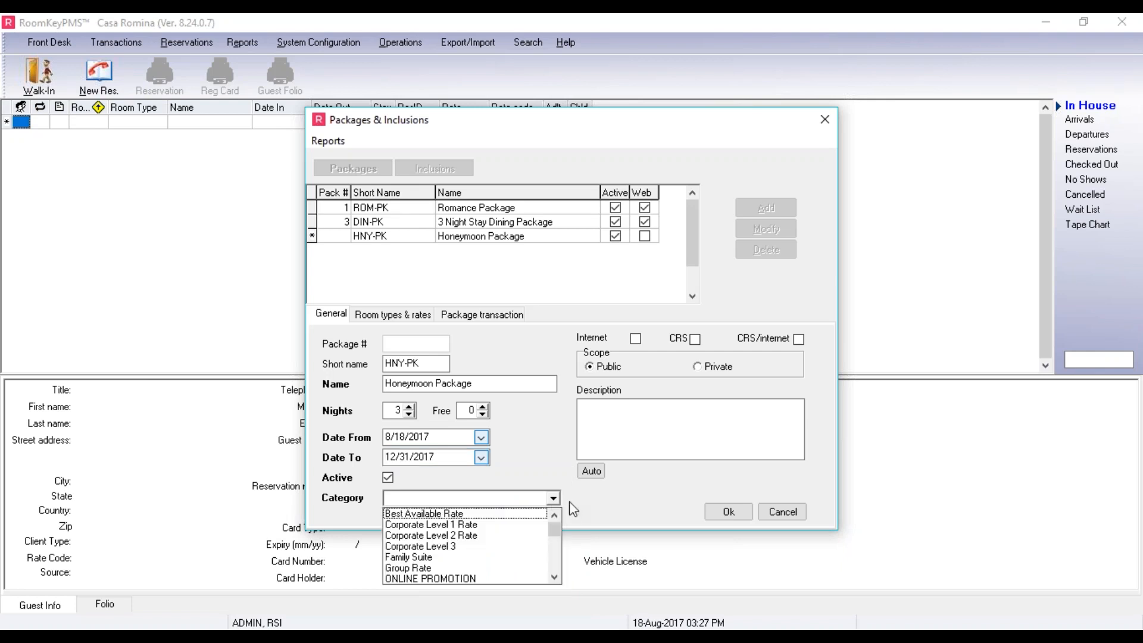
left_click(499, 514)
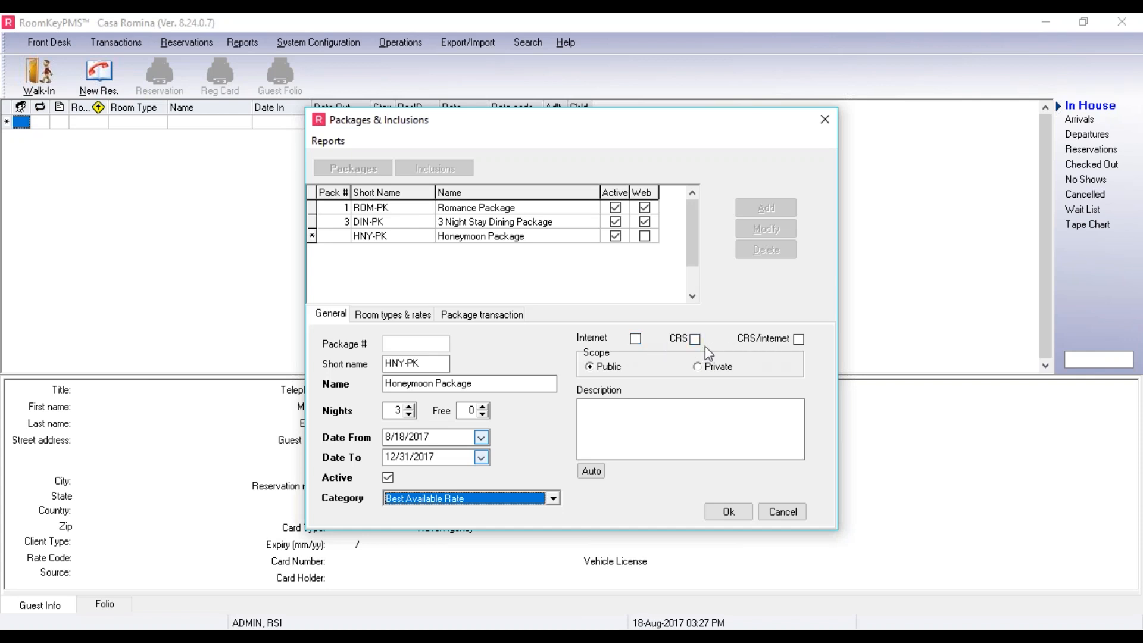
left_click(636, 340)
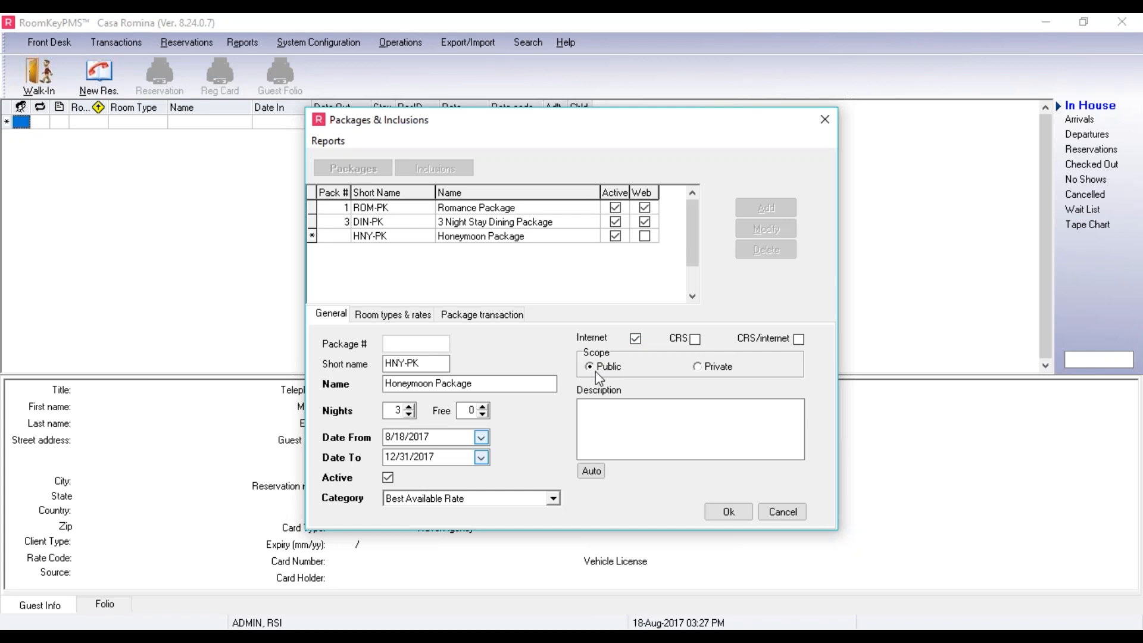
left_click(702, 369)
Enter the description "Honeymoon Package includes champagne and chocolate strawberries" and save the package.
key("Tab")
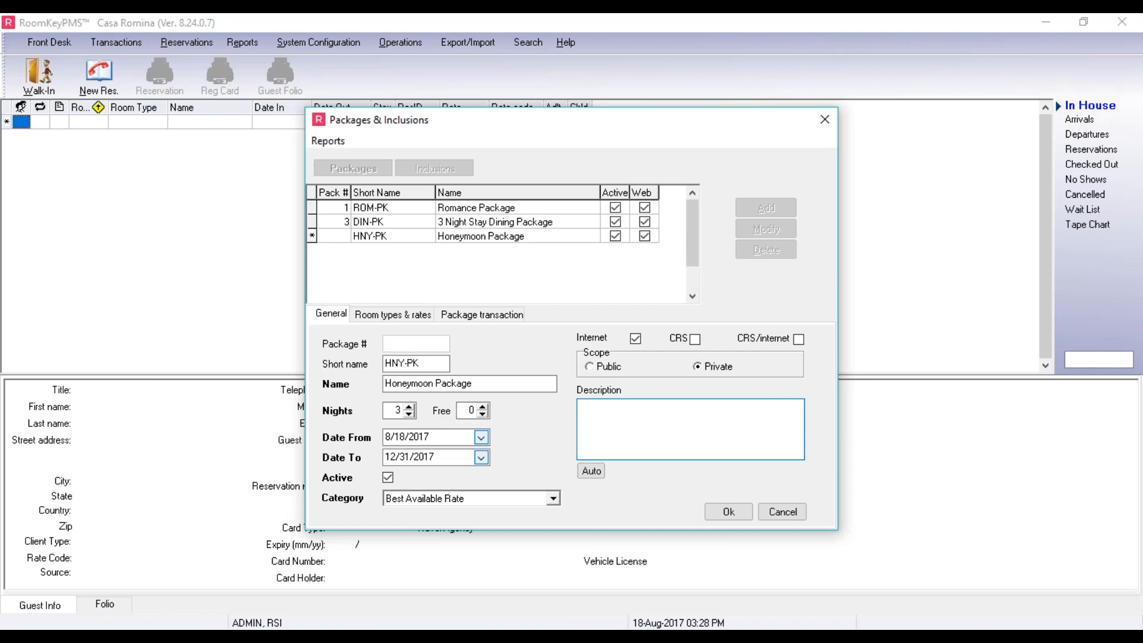
type("Honeymoon Package includes cham")
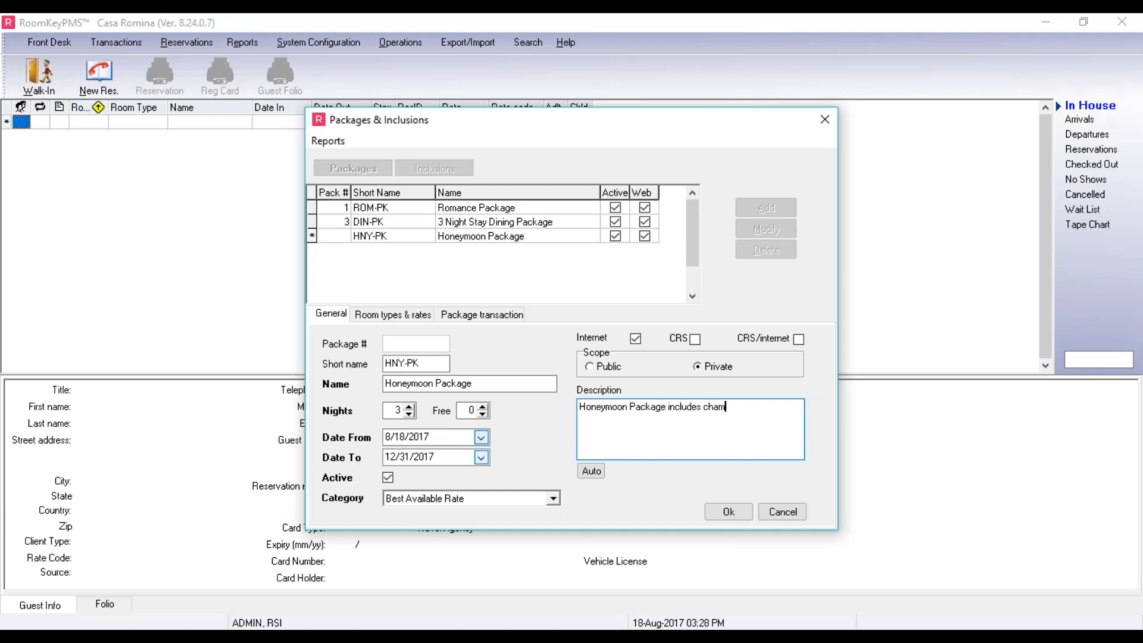
type("pagne and chocolate strawberries")
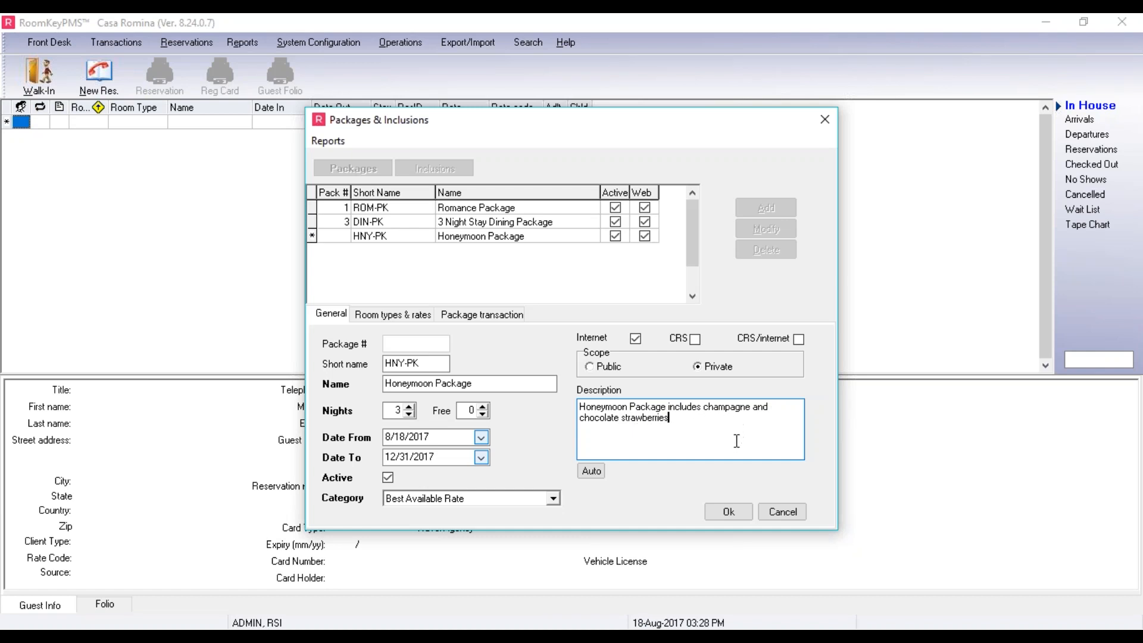
left_click(731, 512)
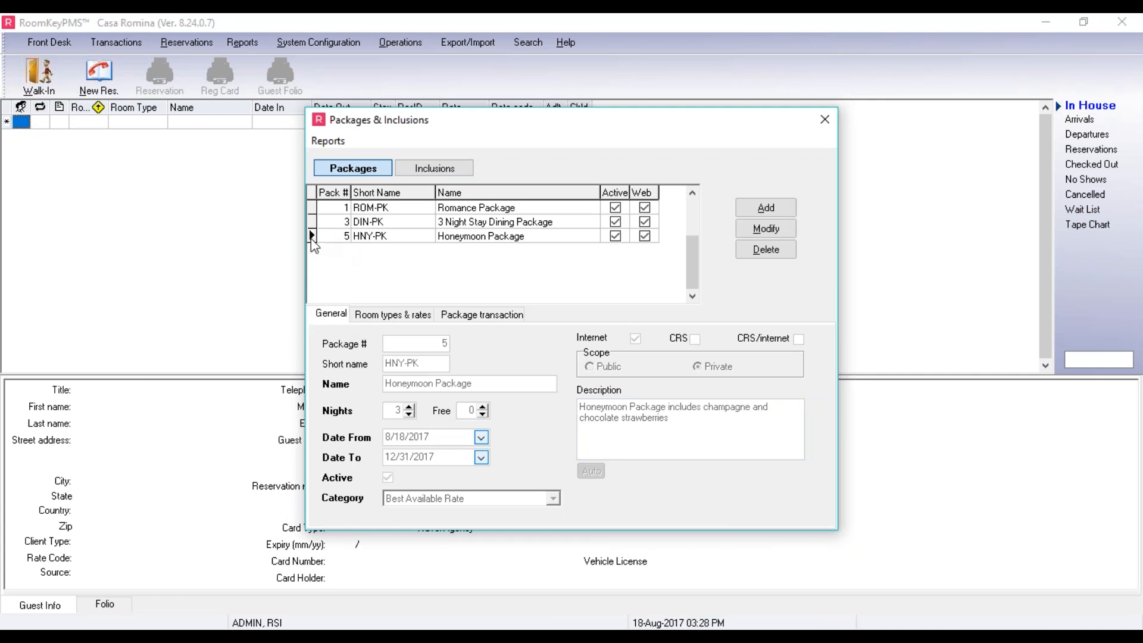
Include room types SK, DK and EKS in the Honeymoon Package.
left_click(424, 241)
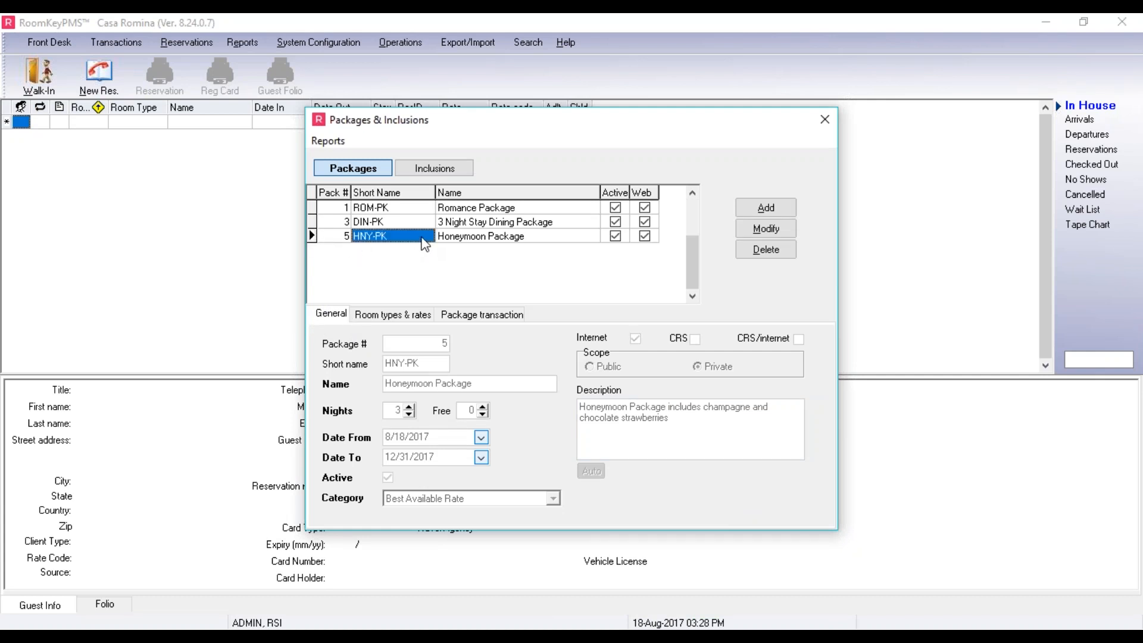
left_click(399, 315)
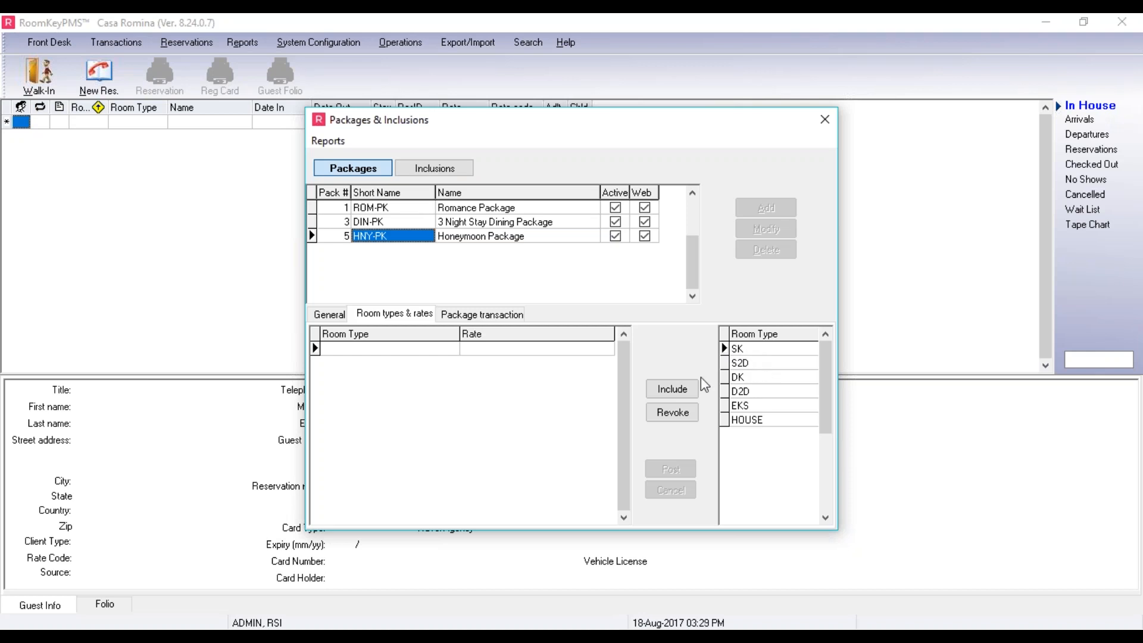
left_click(738, 350)
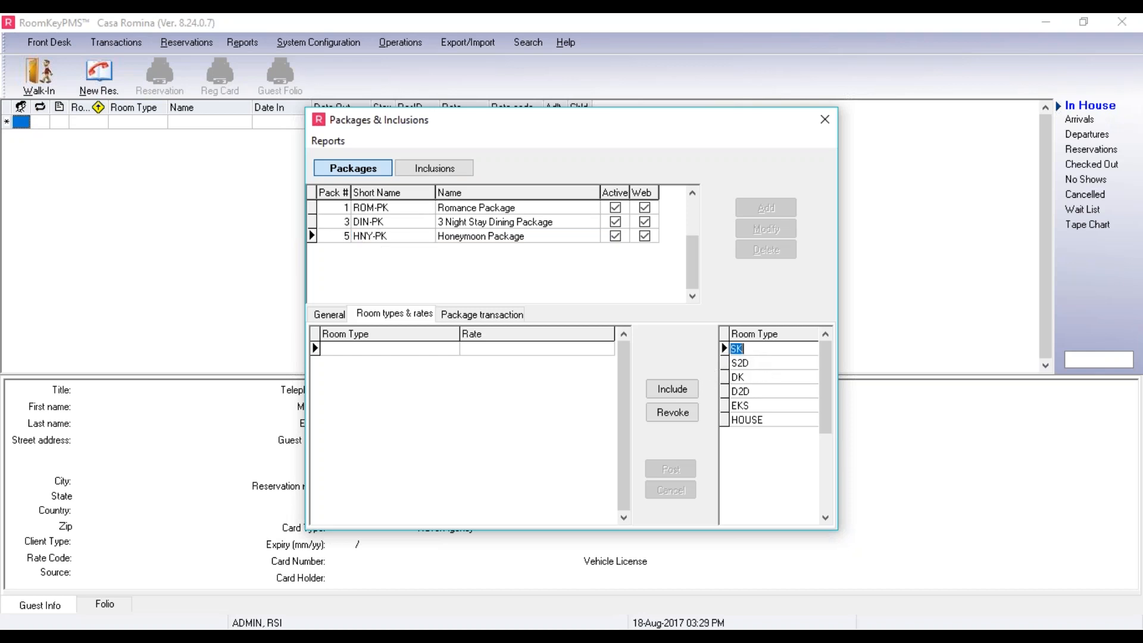
left_click(685, 386)
left_click(740, 363)
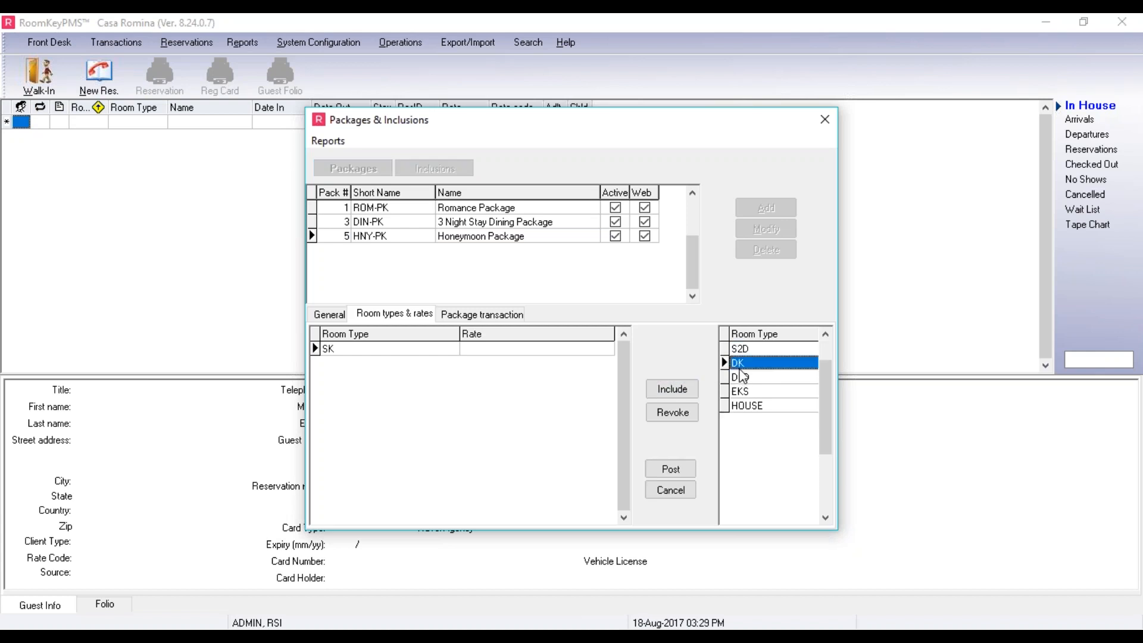
left_click(690, 387)
left_click(749, 380)
left_click(676, 391)
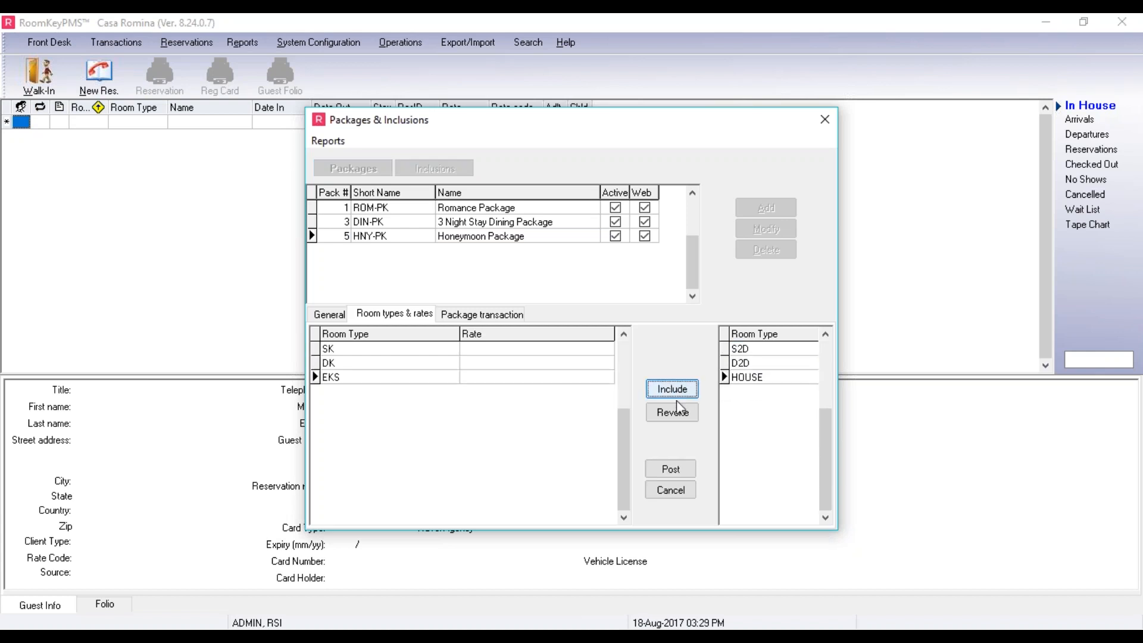
Set the rate of the SK room type to Package Base Rate.
left_click(592, 350)
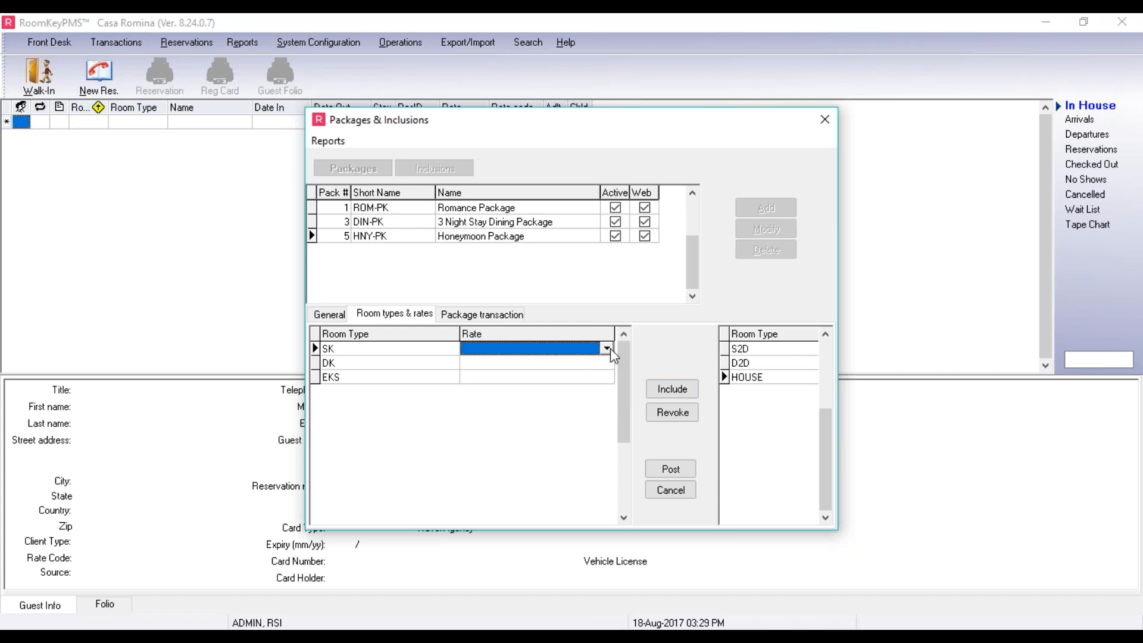
left_click(610, 348)
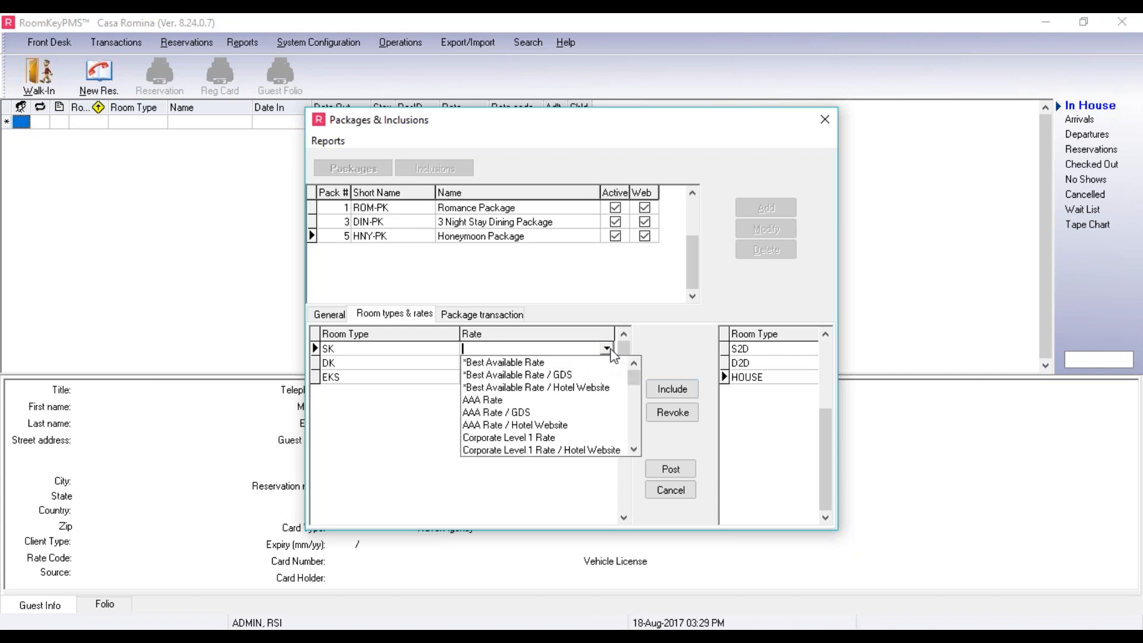
left_click(634, 450)
left_click(635, 449)
left_click(634, 450)
left_click(634, 449)
left_click(634, 450)
left_click(634, 449)
left_click(634, 450)
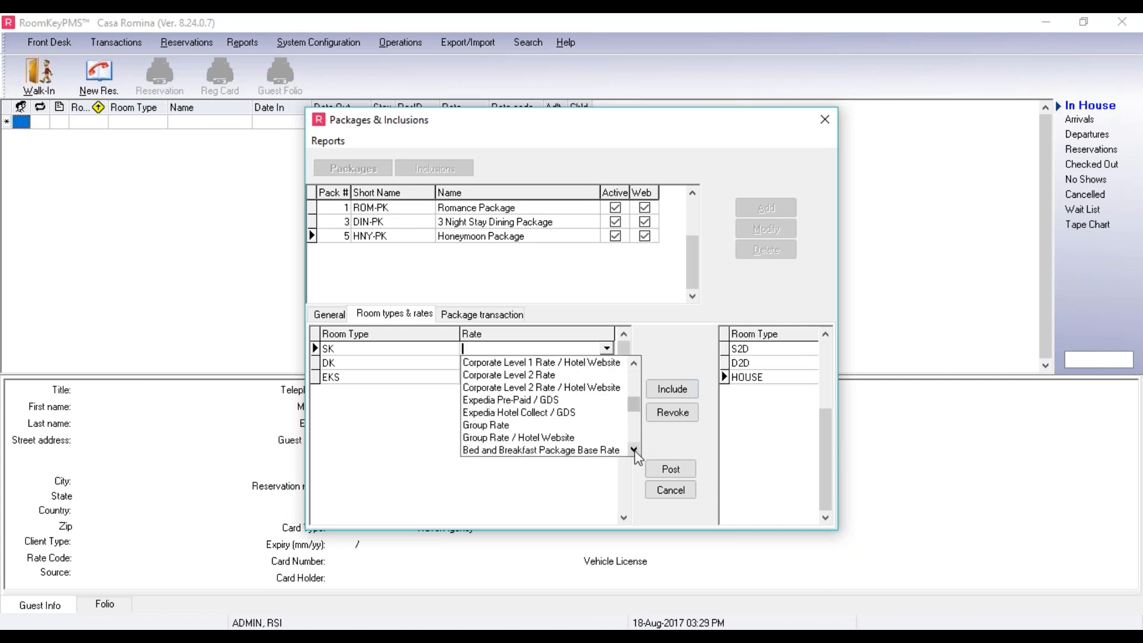
left_click(635, 449)
left_click(634, 450)
left_click(634, 449)
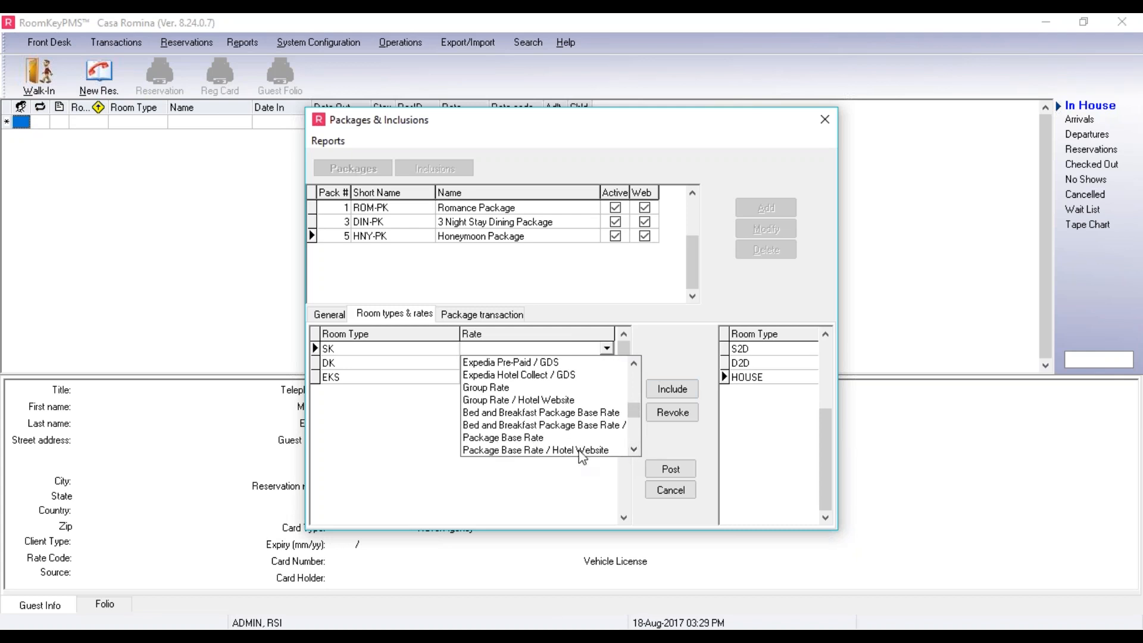
left_click(527, 439)
Set the rate of the DK room type to Package Base Rate.
left_click(536, 363)
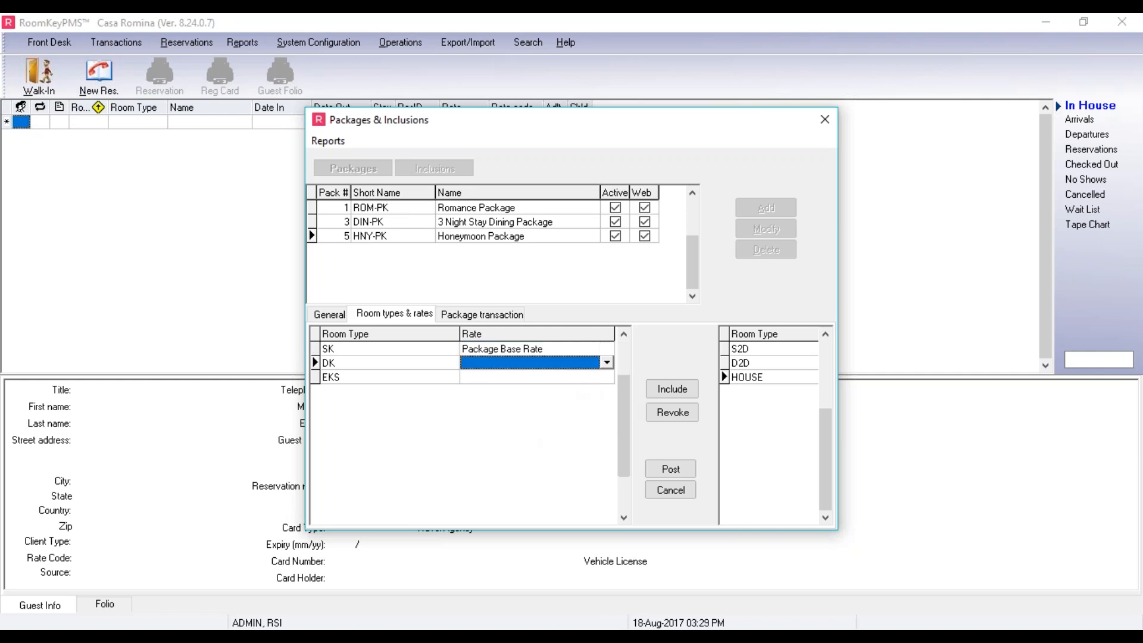
left_click(607, 363)
left_click(634, 464)
left_click(633, 464)
left_click(633, 464)
left_click(634, 464)
left_click(634, 464)
left_click(633, 464)
left_click(633, 464)
left_click(634, 464)
left_click(634, 464)
left_click(544, 451)
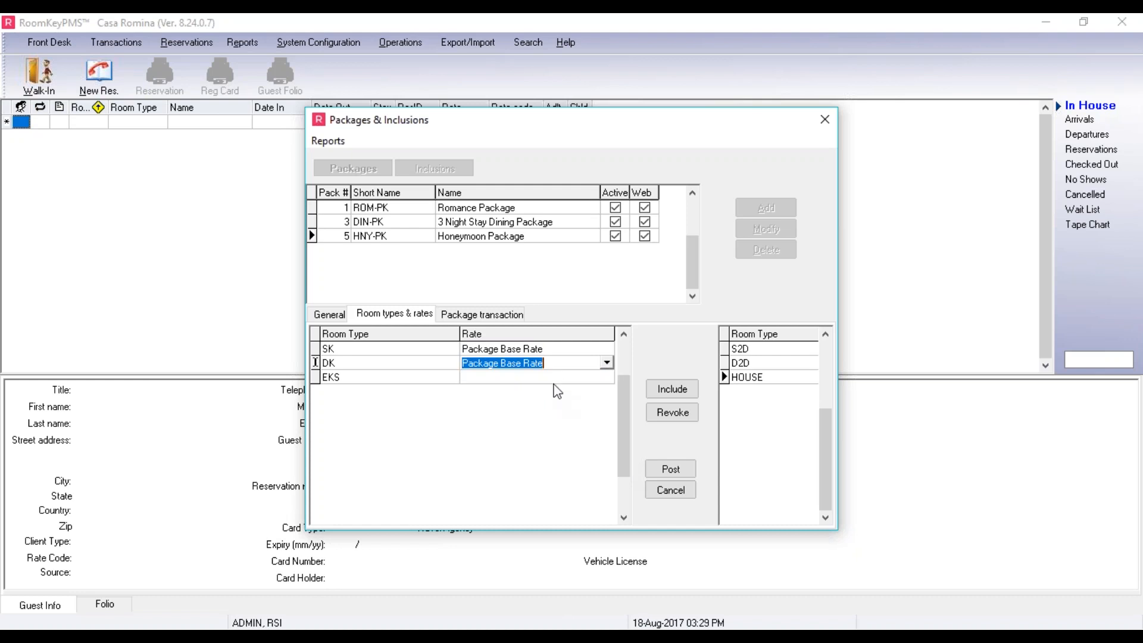
Set the rate of the EKS room type to Package Base Rate and save the package's room types and rates.
left_click(557, 377)
left_click(607, 377)
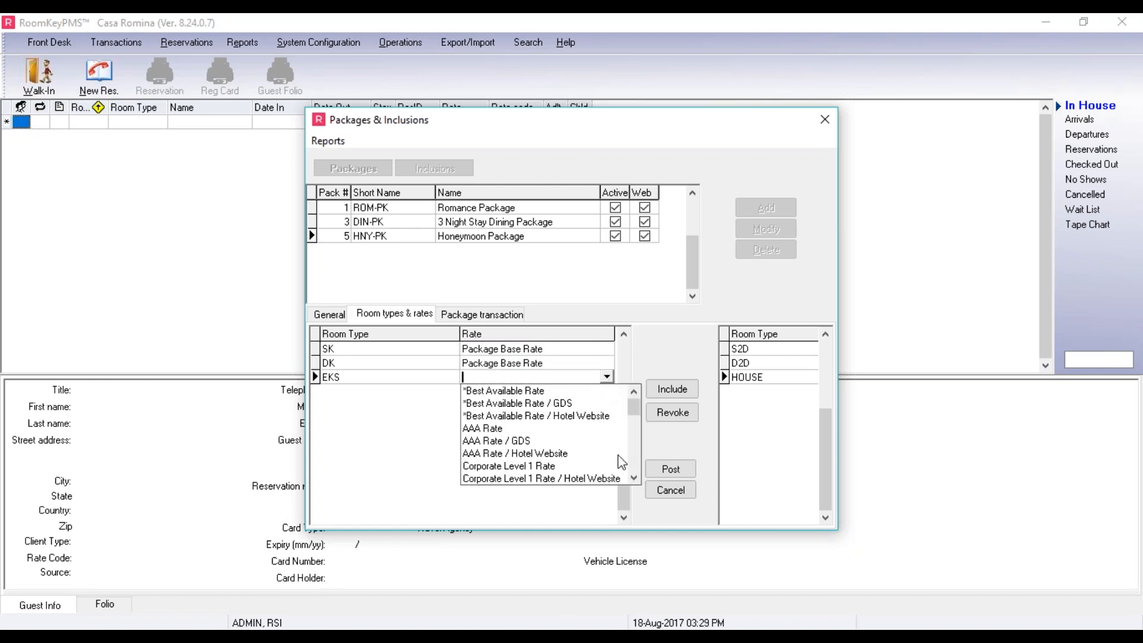
double_click(632, 478)
double_click(632, 478)
left_click(632, 478)
double_click(633, 478)
double_click(632, 478)
left_click(516, 478)
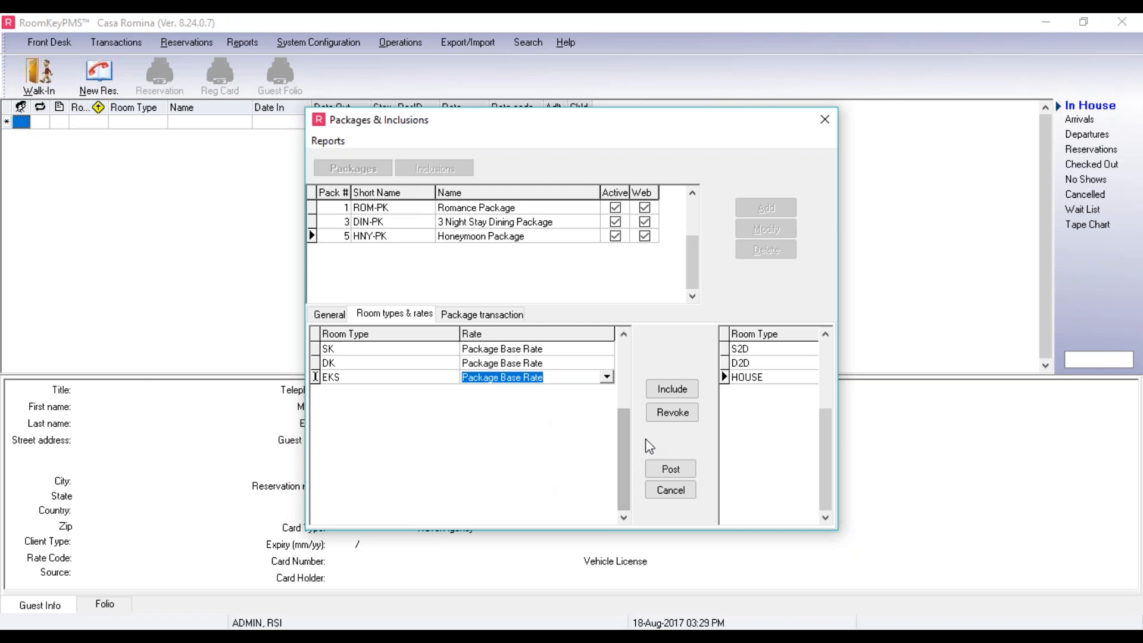
left_click(680, 468)
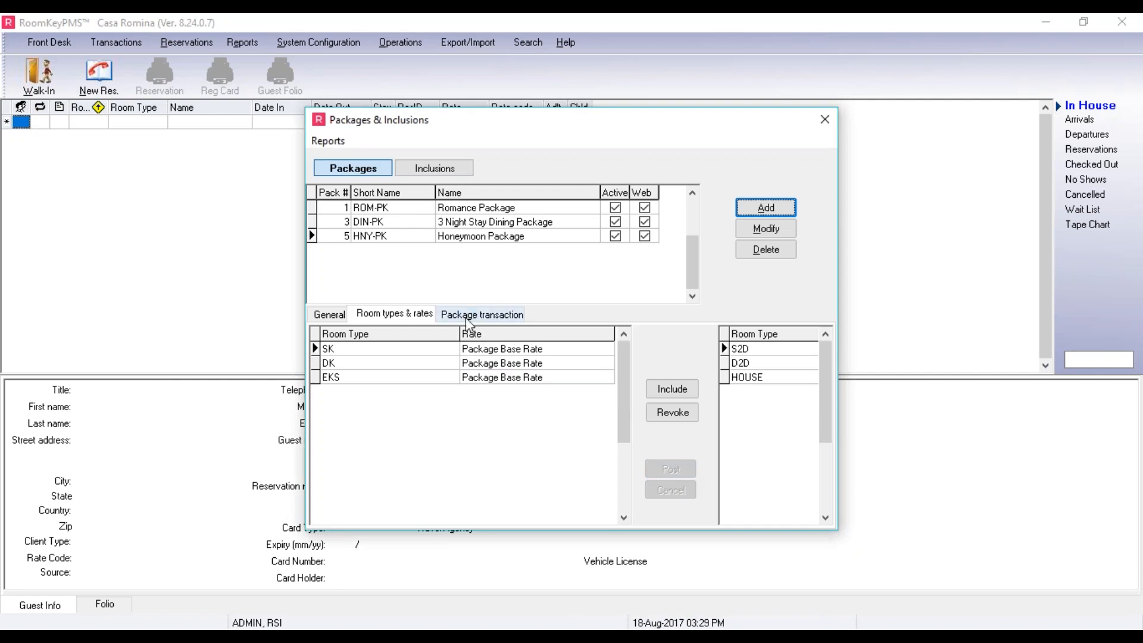
Include the Room Rate, Champagne Romance and Strawberries Romance transactions in the Honeymoon Package.
left_click(502, 315)
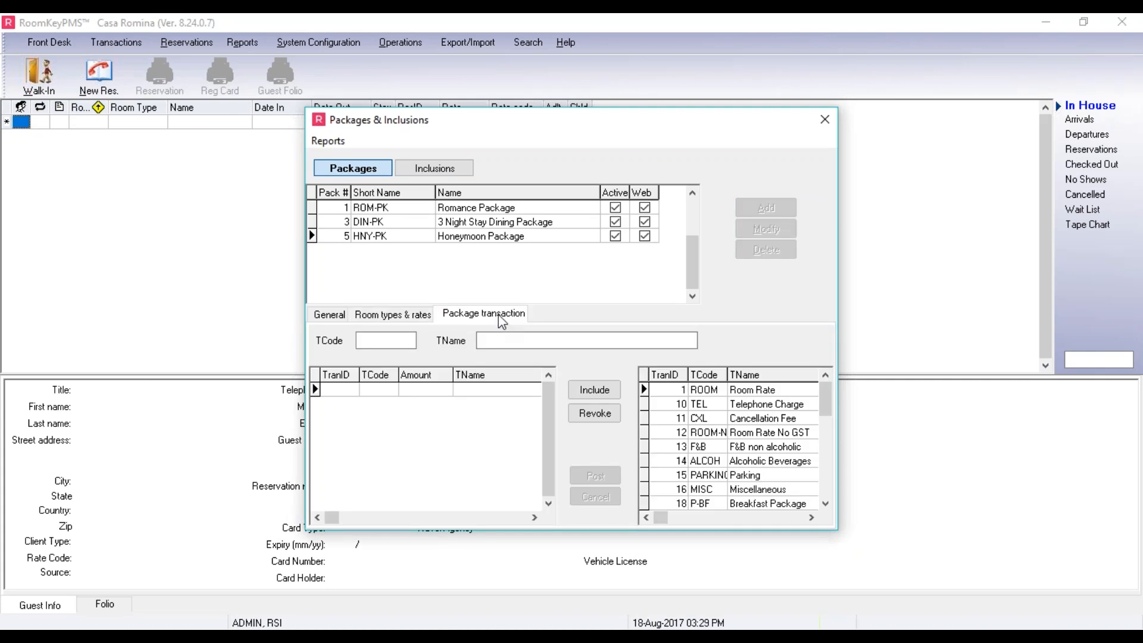
left_click(396, 341)
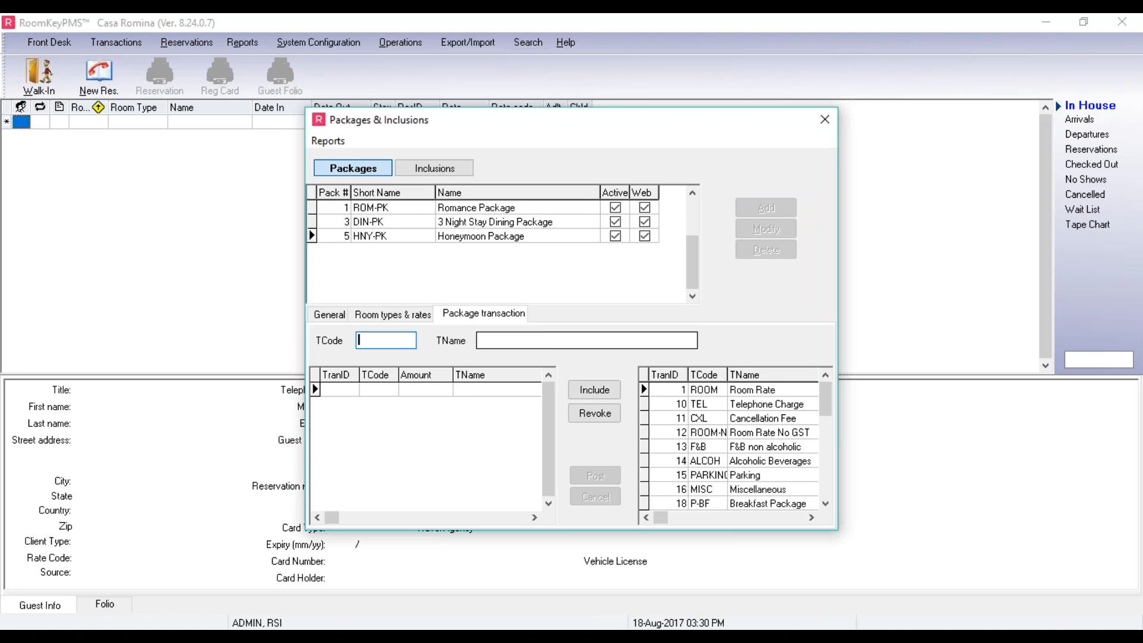
left_click(701, 391)
left_click(595, 391)
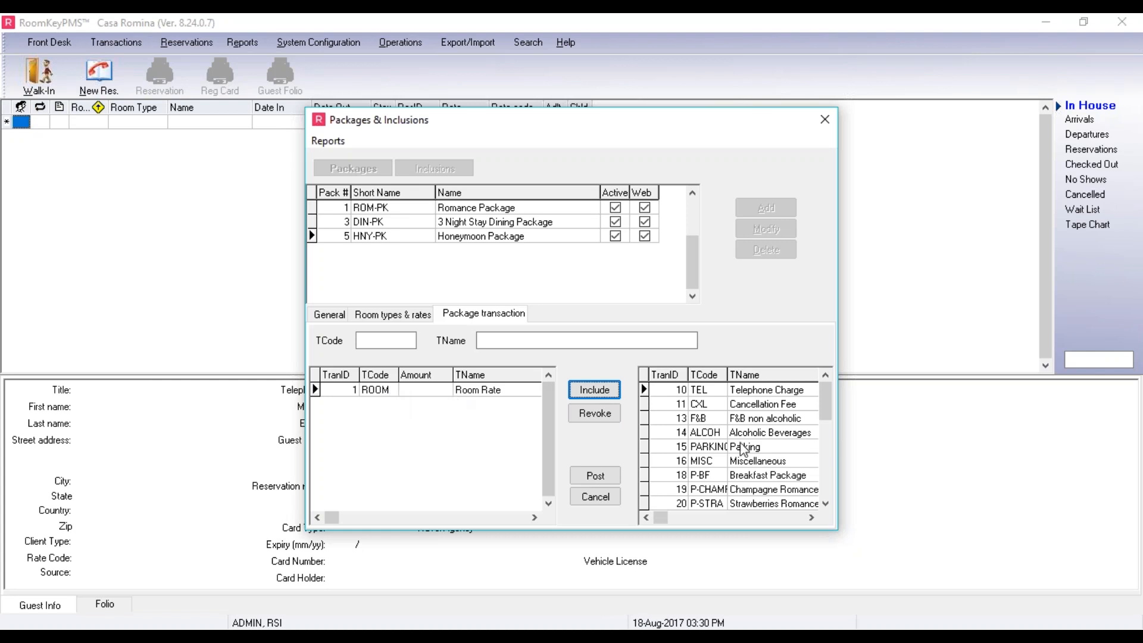
left_click(768, 493)
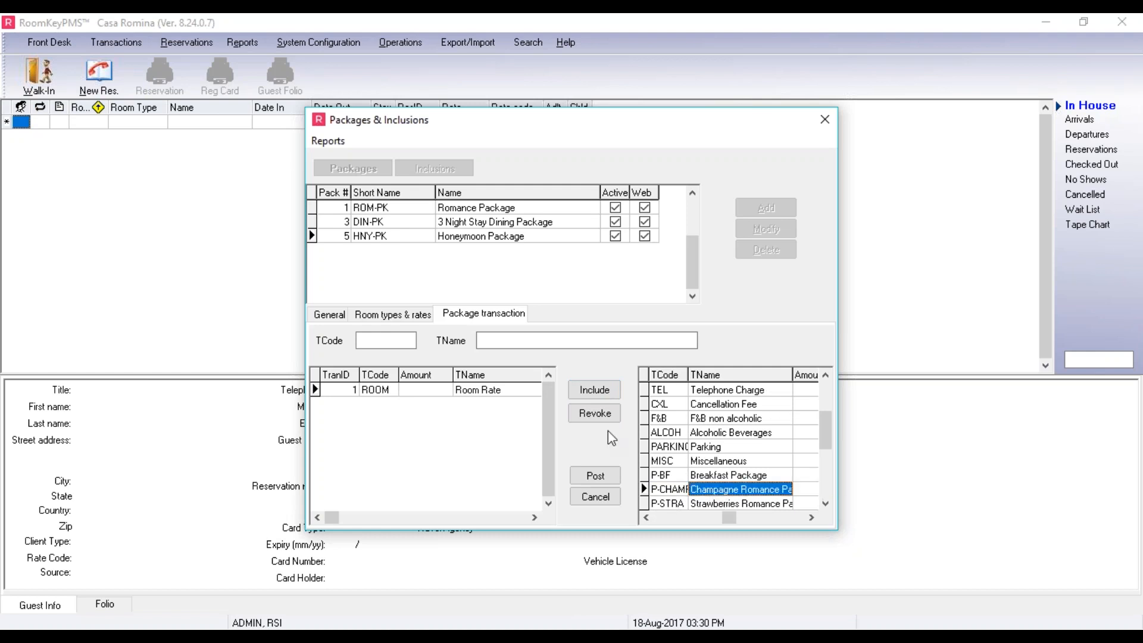
left_click(608, 393)
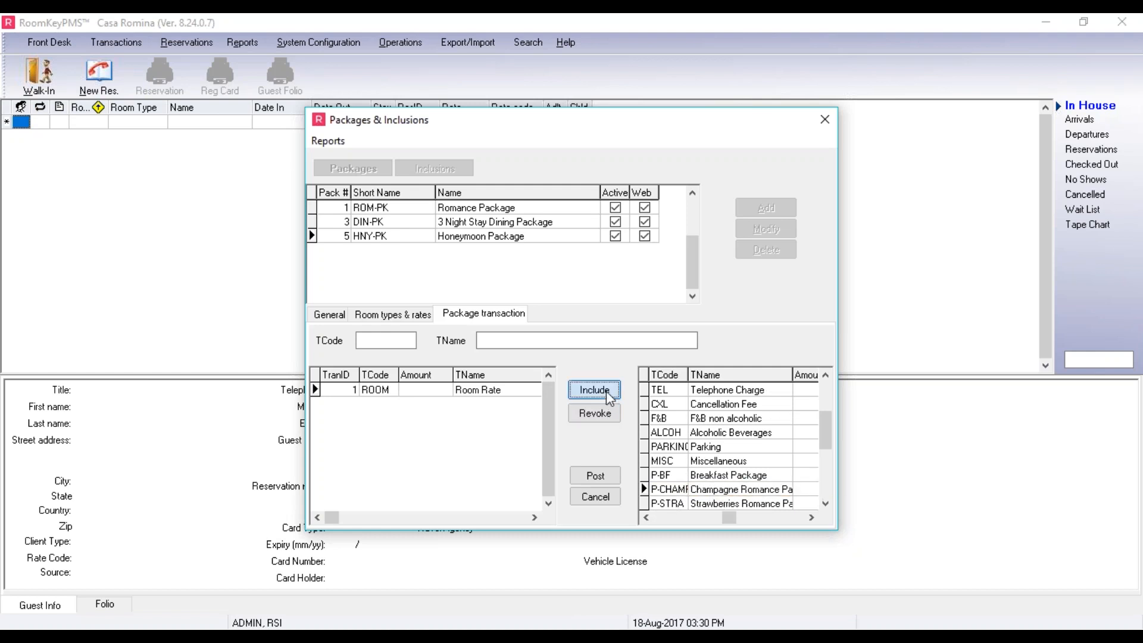
left_click(594, 390)
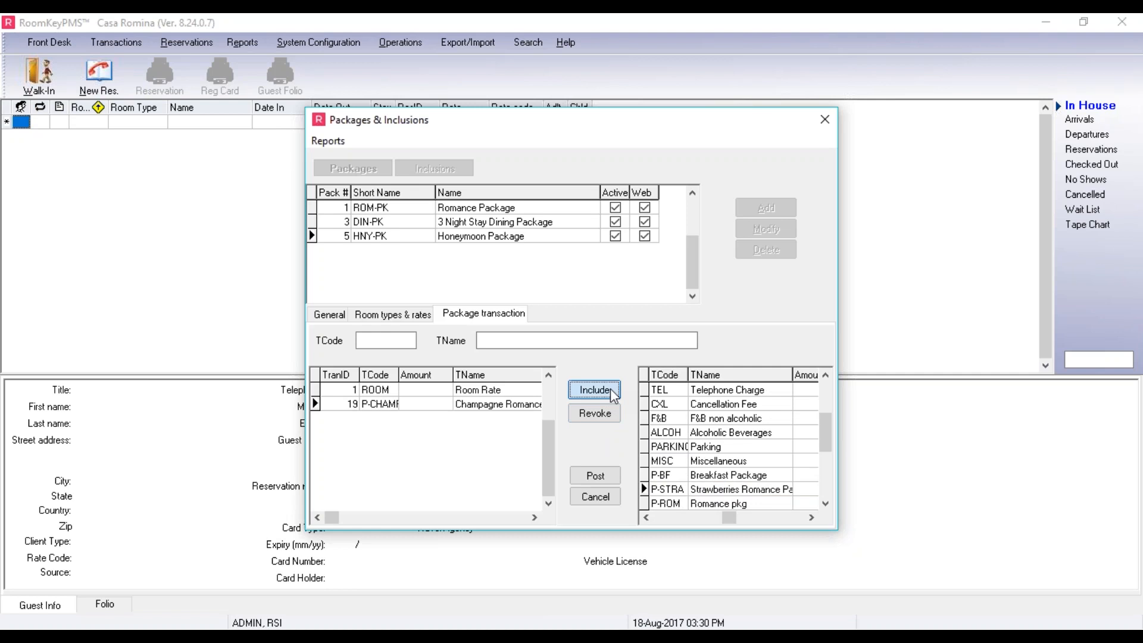
Set the amounts to 30 for the champagne and 15 for the strawberries transaction, and try to save them.
left_click(426, 404)
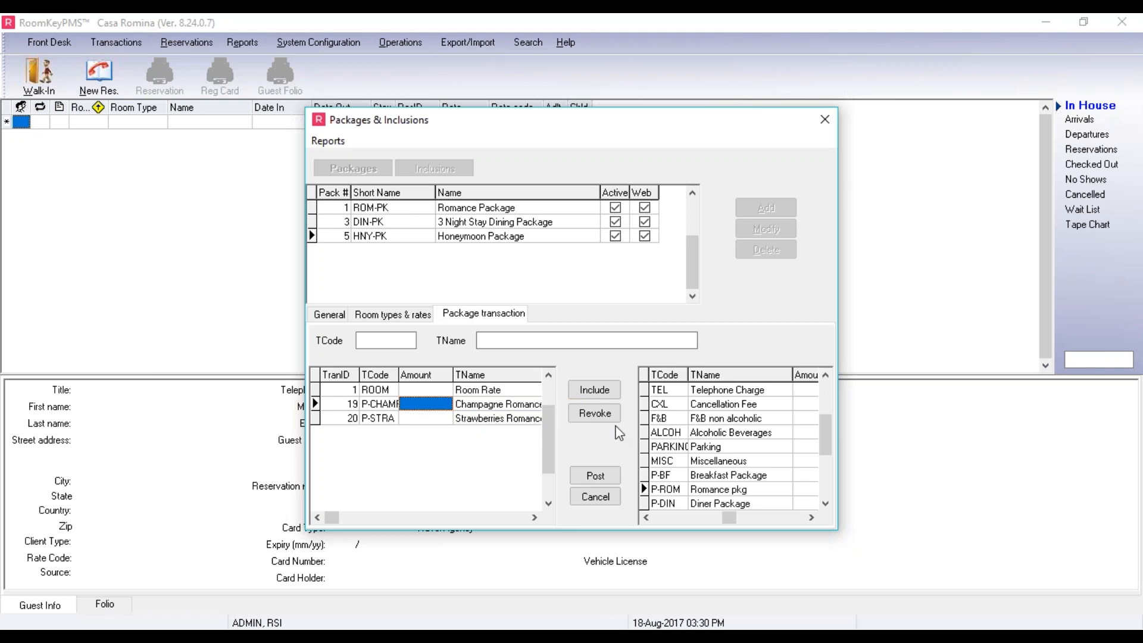
type("30")
key("Down")
type("15")
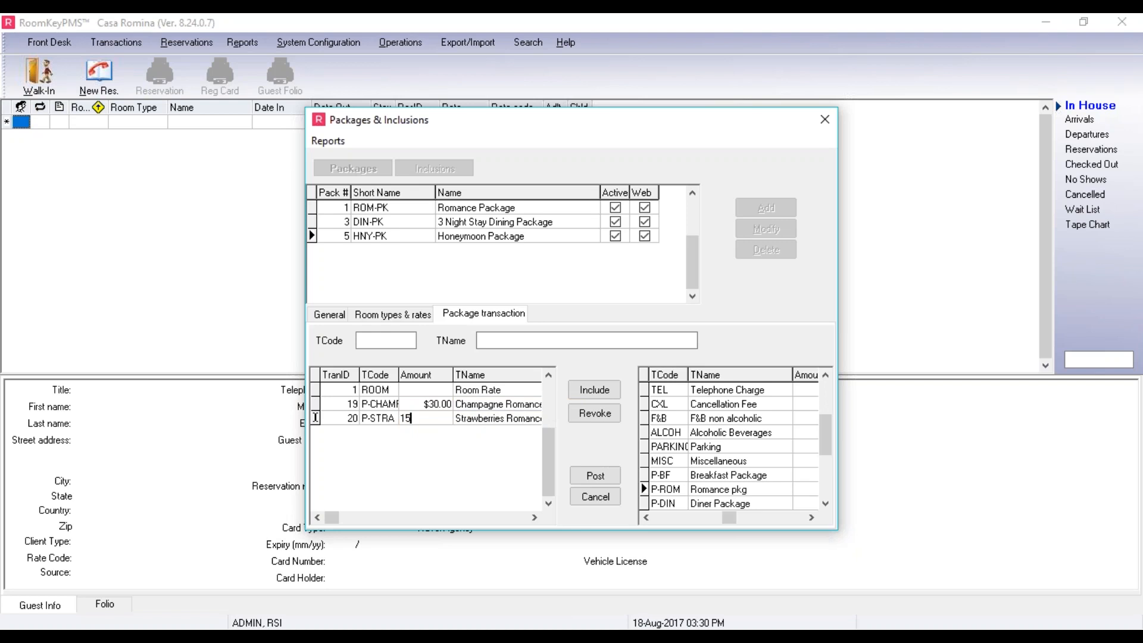
left_click(598, 474)
left_click(585, 362)
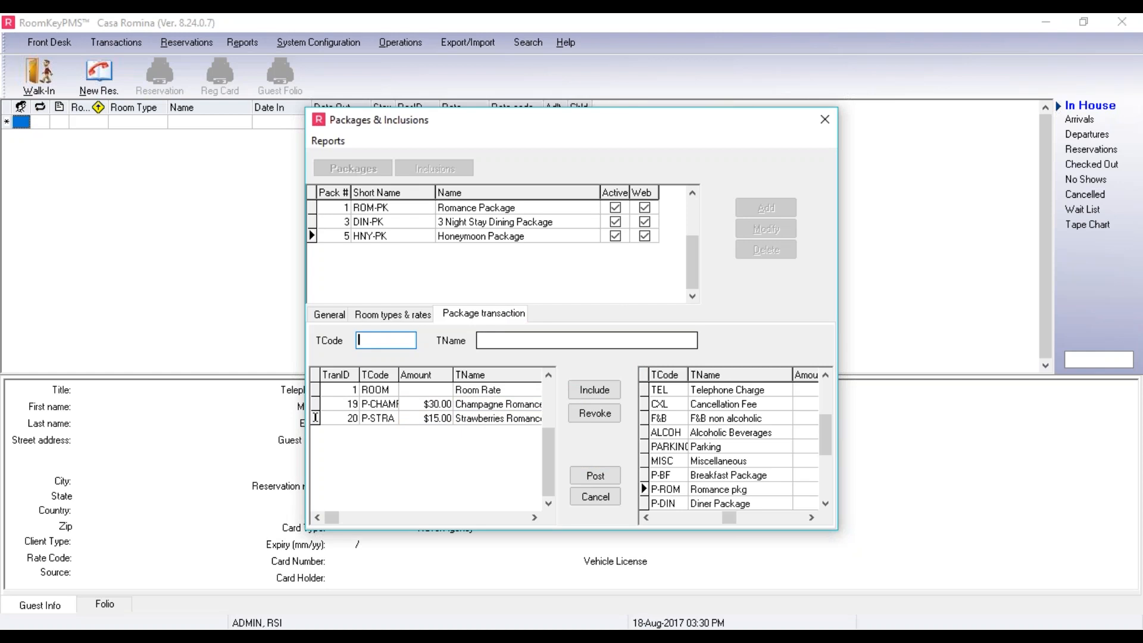
Enter transaction code HNYPK and transaction name "Honeymoon Package", save the package transaction and close the package setup.
type("HNYPK")
key("Tab")
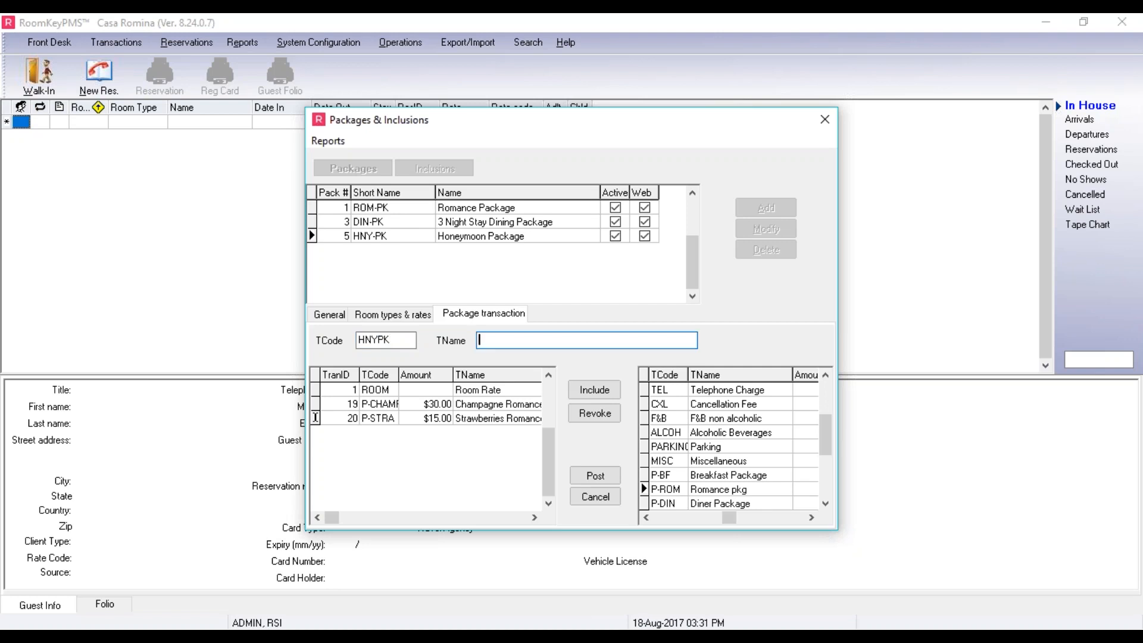
type("Honeymoon Package")
left_click(613, 476)
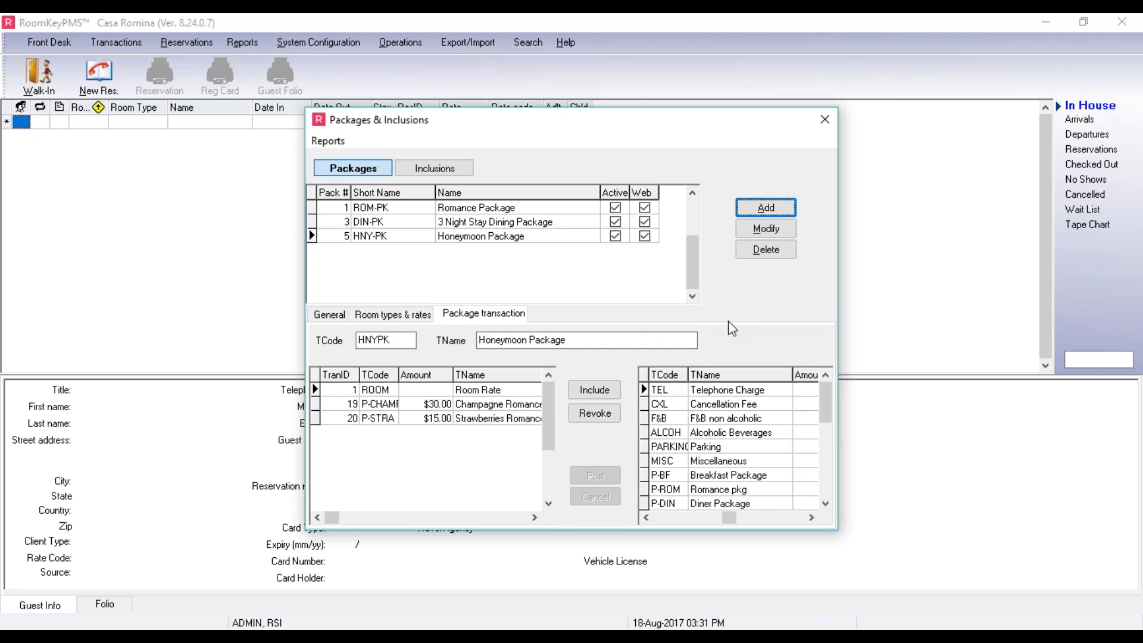
left_click(824, 121)
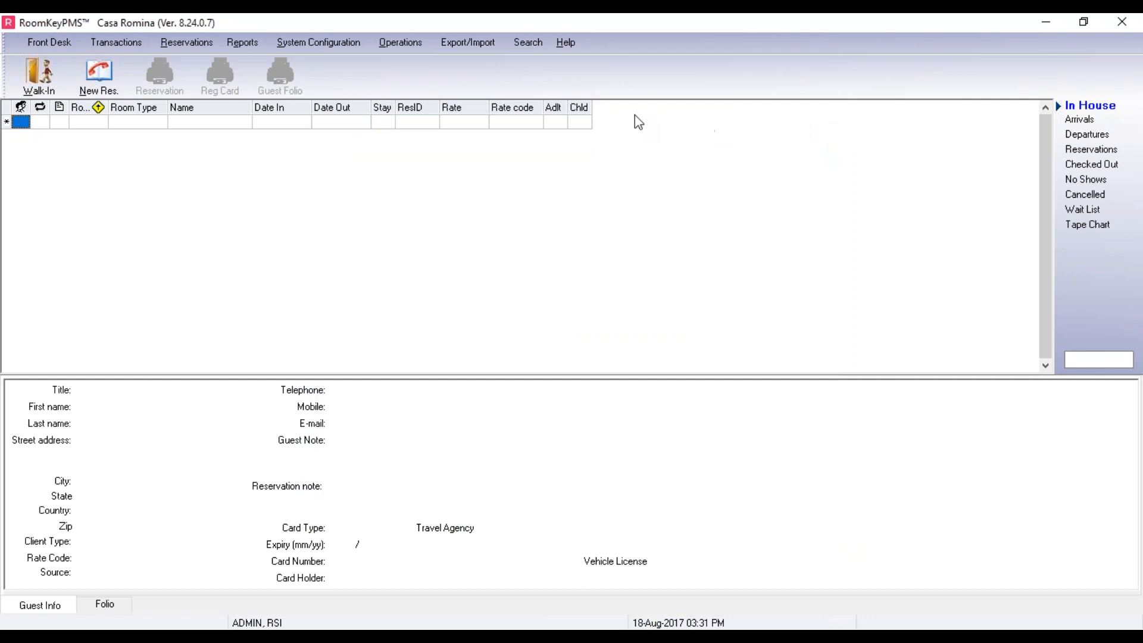
Open the rate assignments of the Leisure client type in the system configuration.
left_click(345, 48)
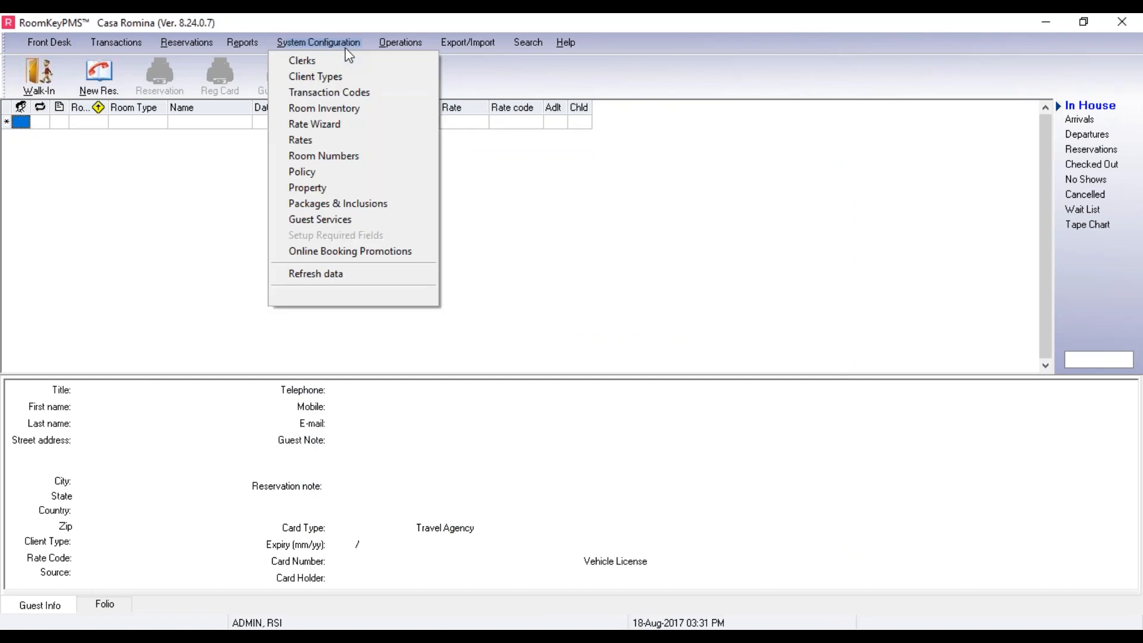
left_click(343, 76)
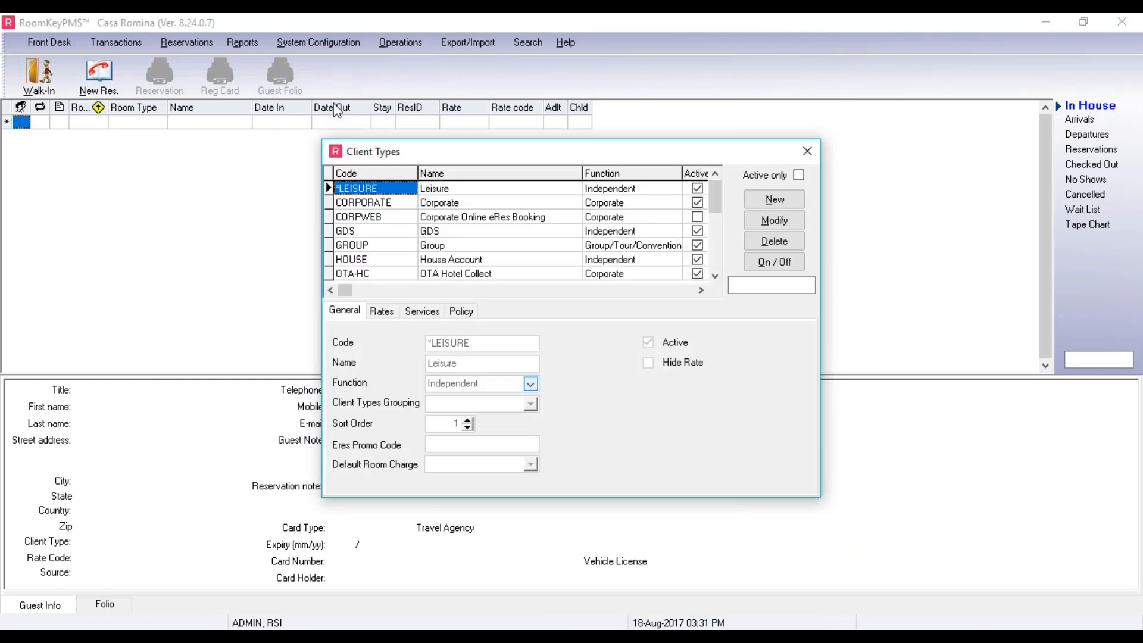
left_click(356, 189)
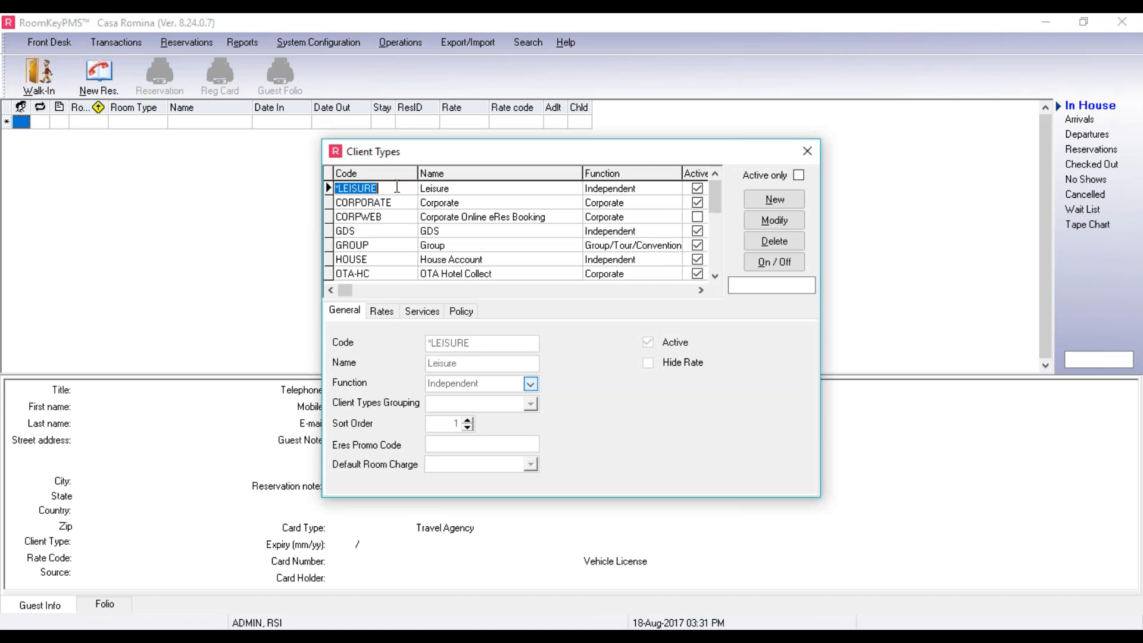
left_click(444, 192)
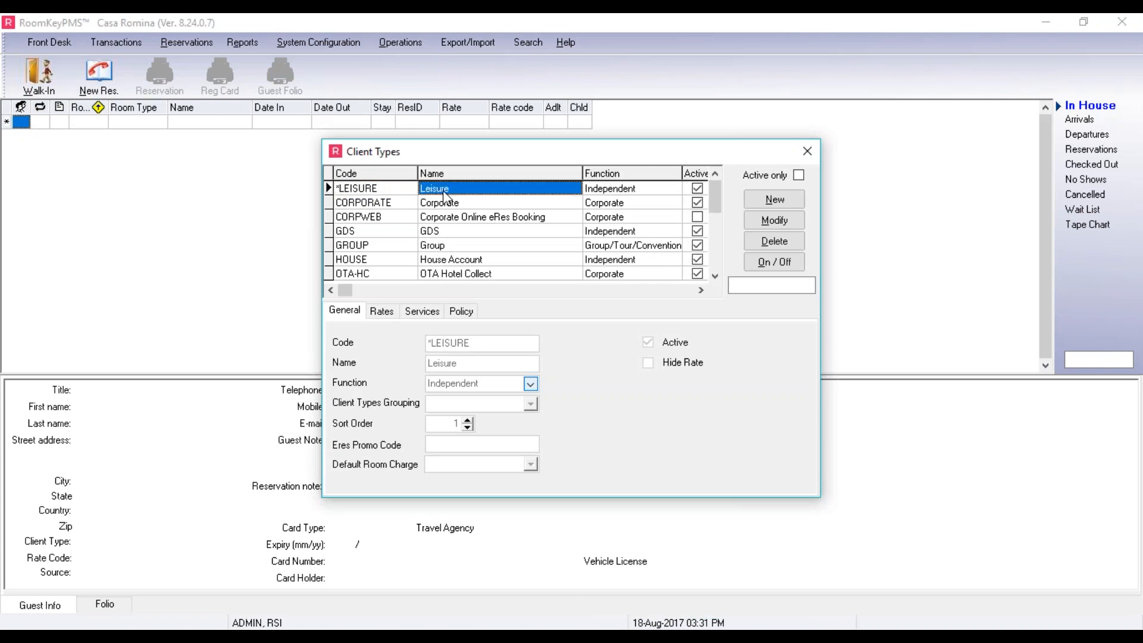
left_click(390, 314)
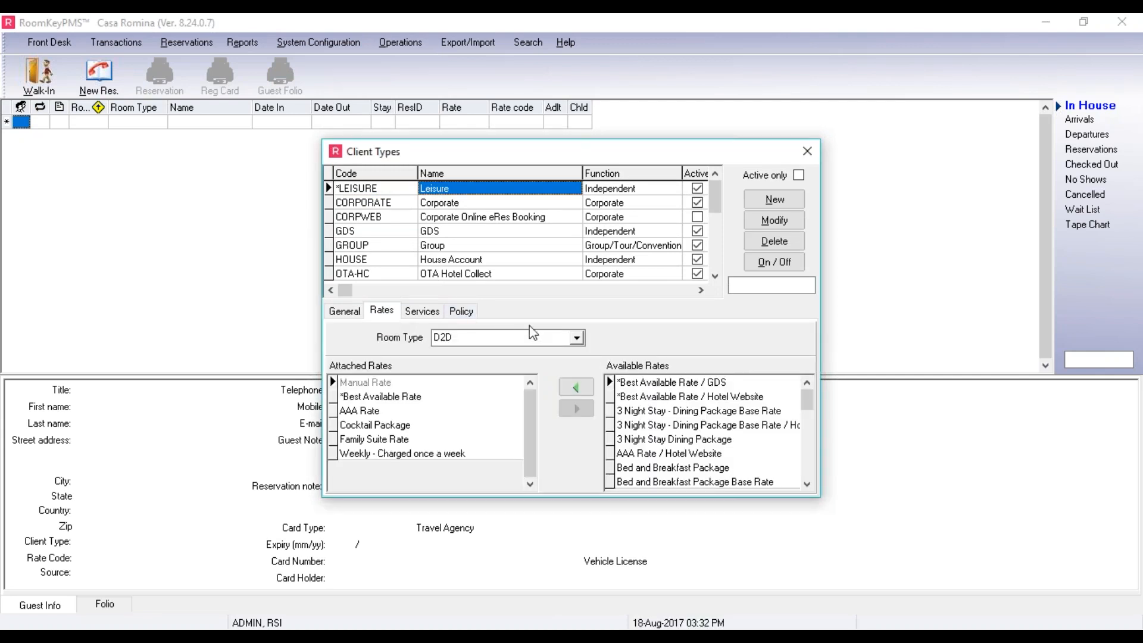
Attach the Honeymoon Package rate to room type DK for the Leisure client type and save it.
left_click(550, 337)
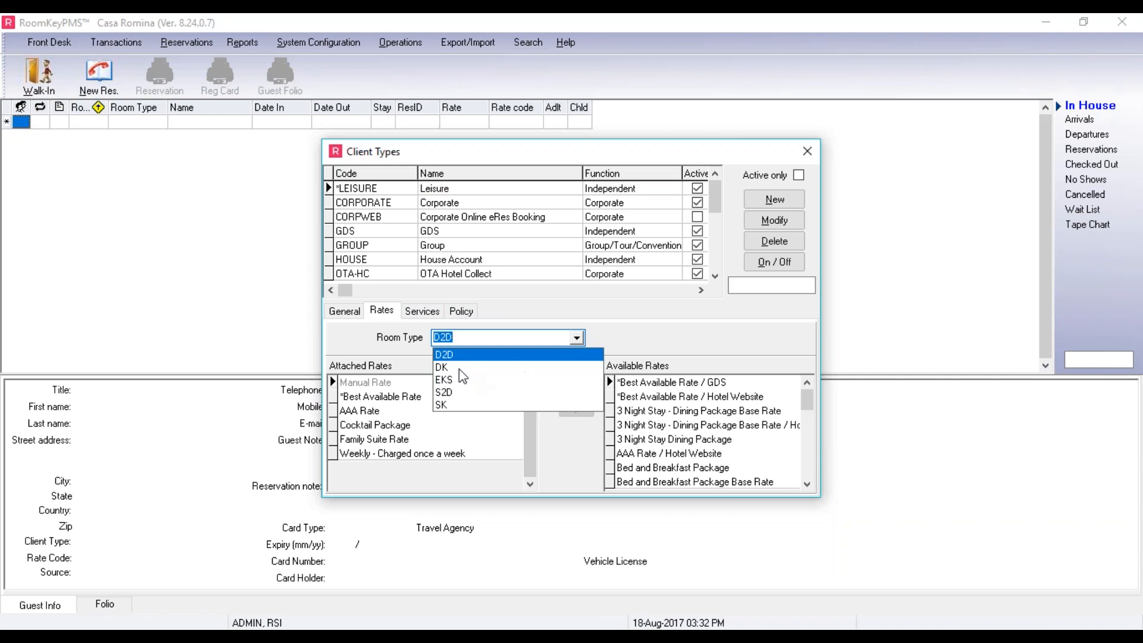
left_click(459, 367)
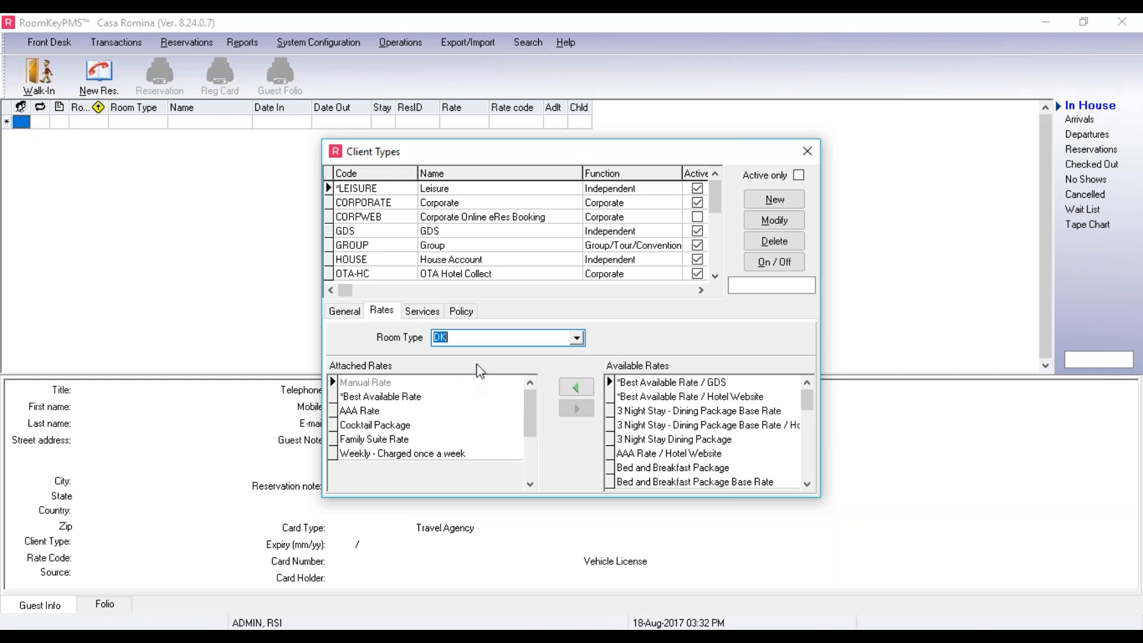
left_click(806, 484)
left_click(805, 484)
left_click(806, 484)
left_click(805, 484)
left_click(805, 484)
left_click(805, 484)
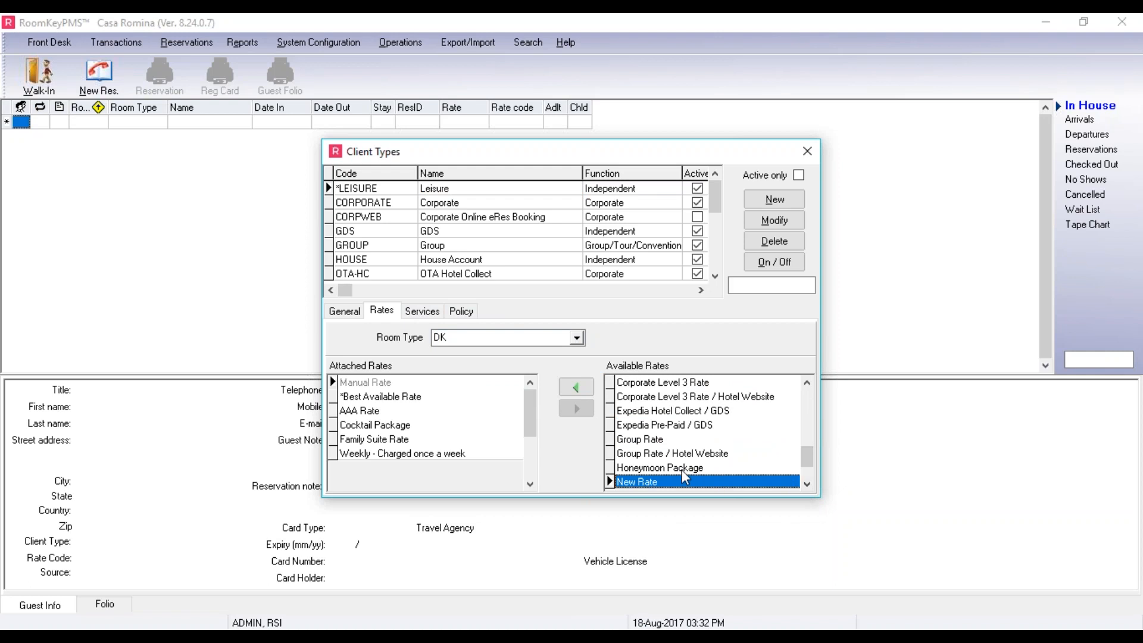
left_click(681, 470)
left_click(586, 387)
left_click(579, 463)
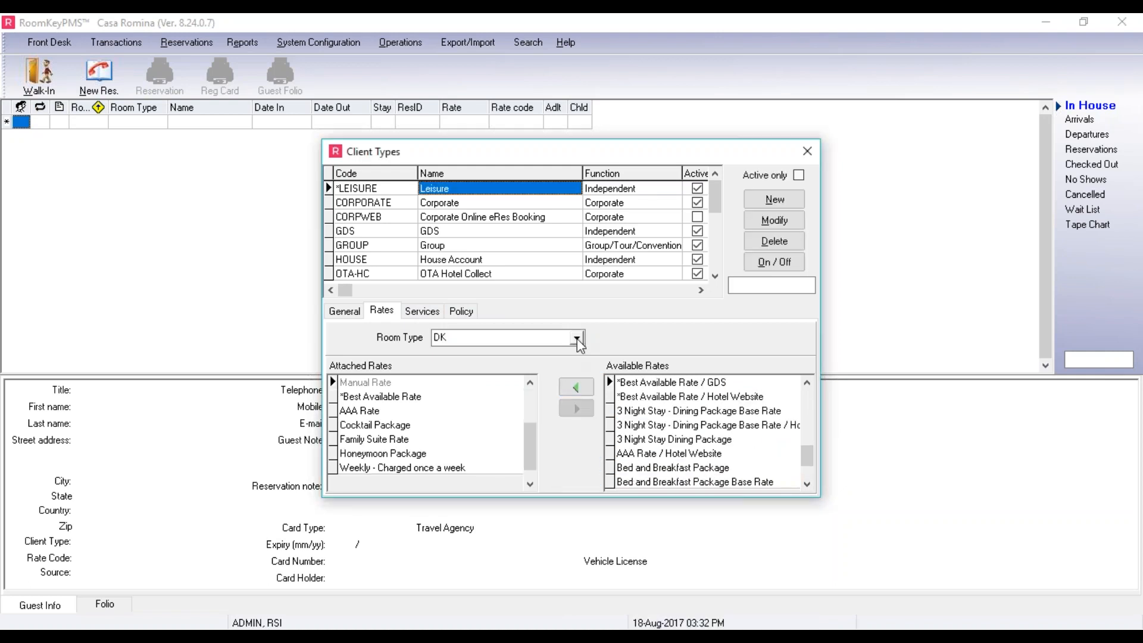
Attach the Honeymoon Package rate to room type EKS for the Leisure client type and save it.
left_click(577, 338)
left_click(452, 381)
left_click(808, 484)
left_click(809, 483)
left_click(809, 483)
left_click(809, 483)
left_click(809, 483)
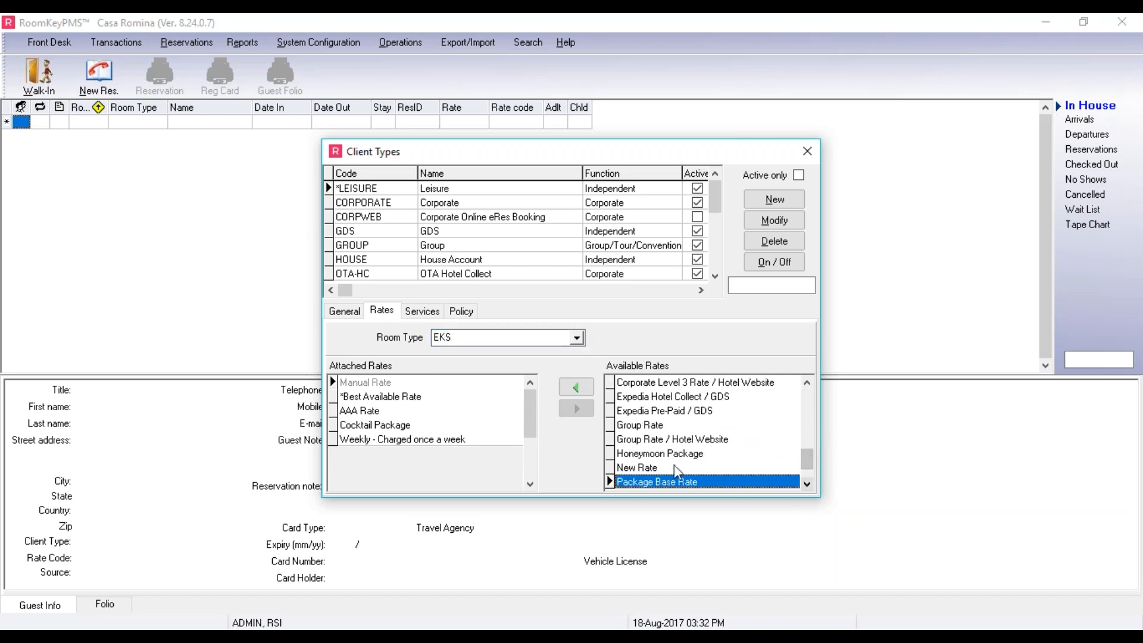
left_click(660, 453)
left_click(576, 387)
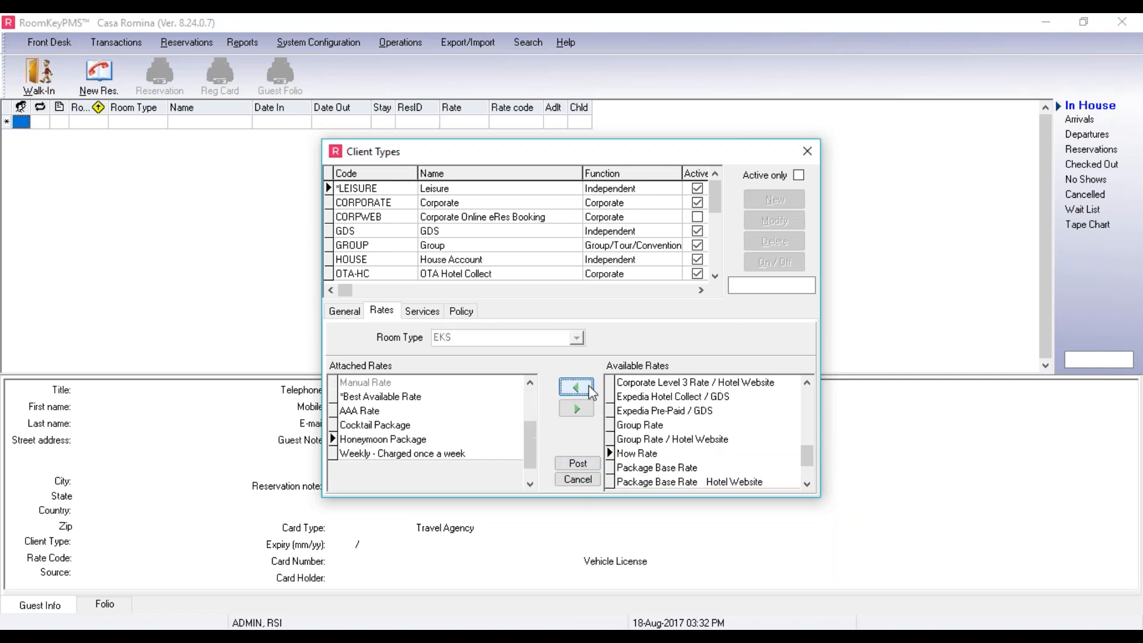
left_click(572, 464)
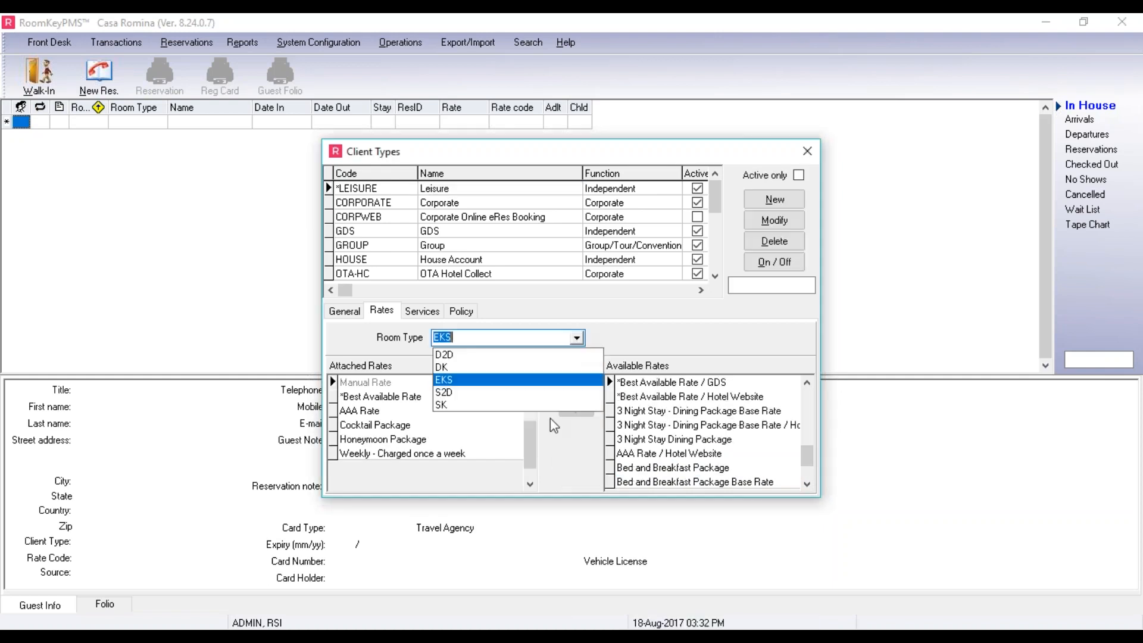
Attach the Honeymoon Package rate to room type SK for the Leisure client type, save it and close the client types.
left_click(462, 406)
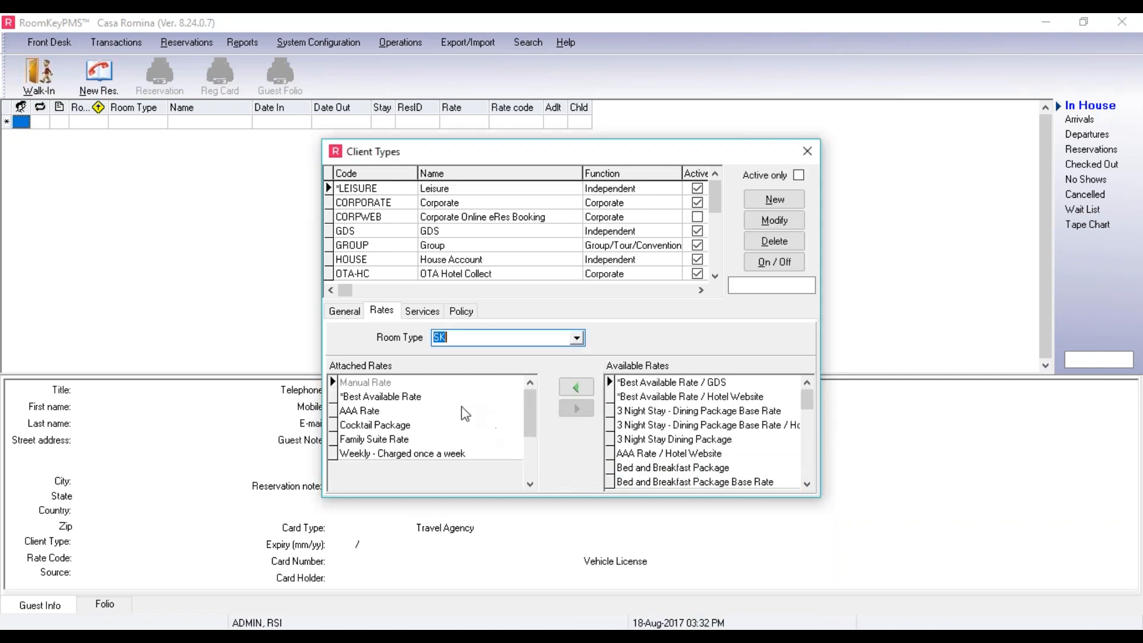
left_click(808, 484)
left_click(809, 485)
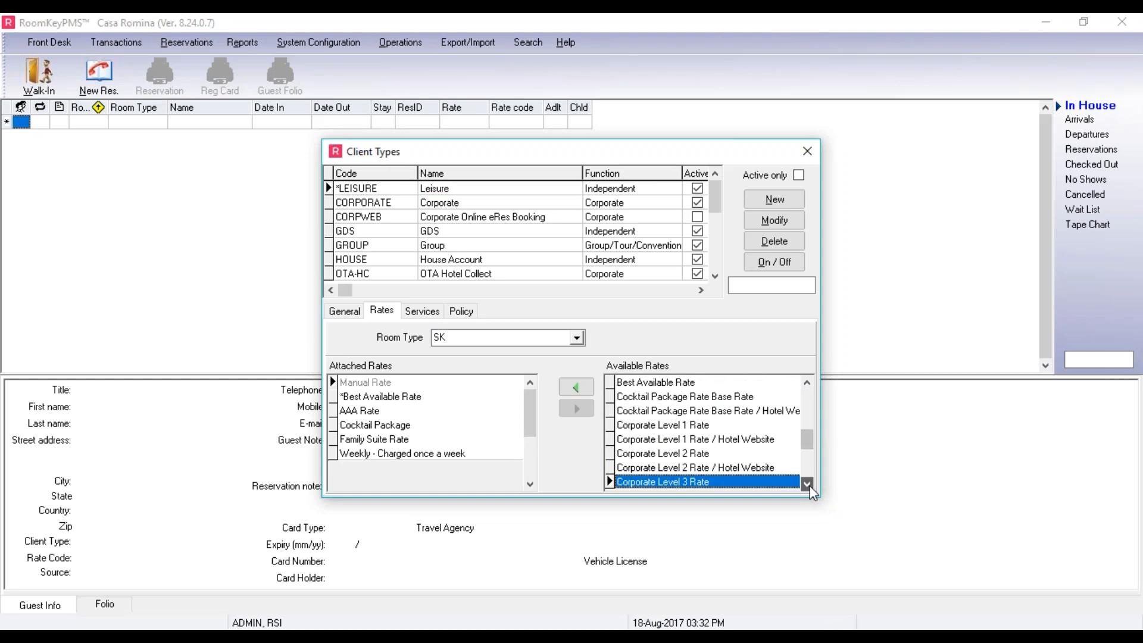
left_click(576, 387)
left_click(578, 464)
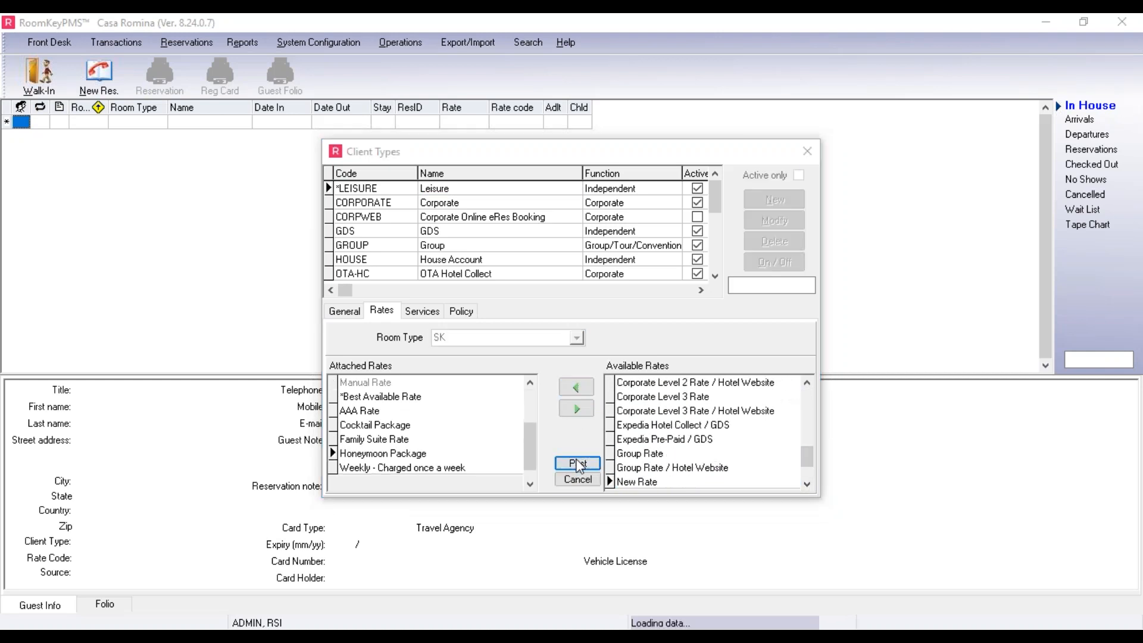
left_click(808, 154)
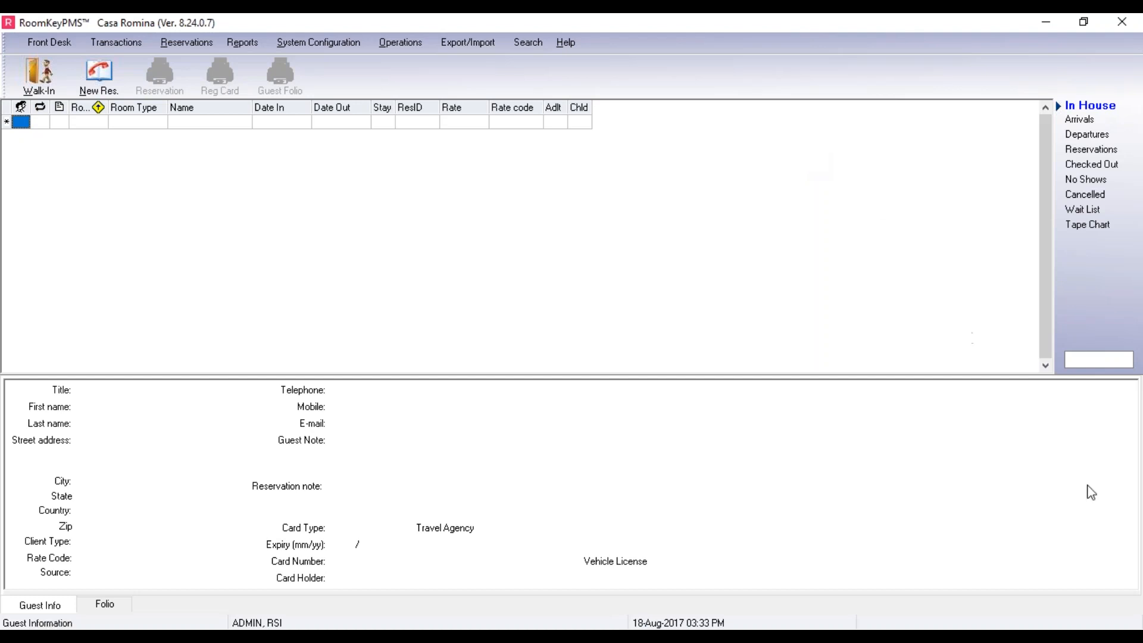
left_click(1133, 537)
left_click(1134, 543)
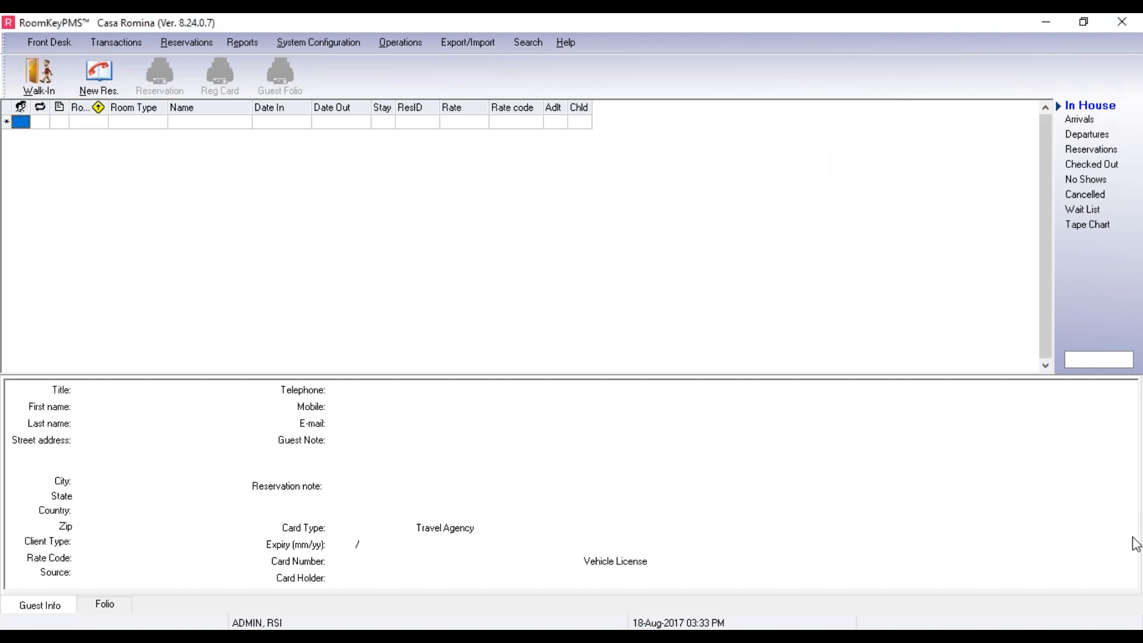